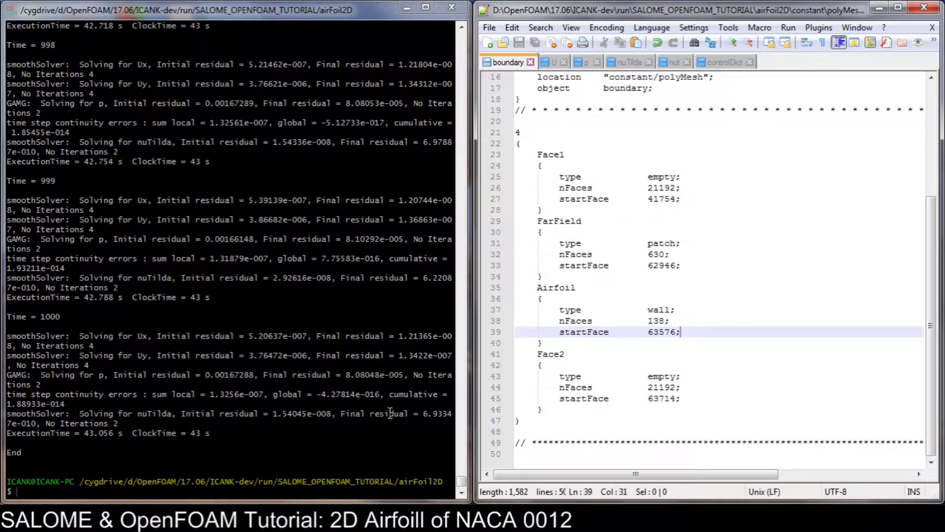
- Run paraFoam from the terminal and load the airFoil2D case with its internal mesh in ParaView
{"action": "left_click", "coordinate": [369, 423]}
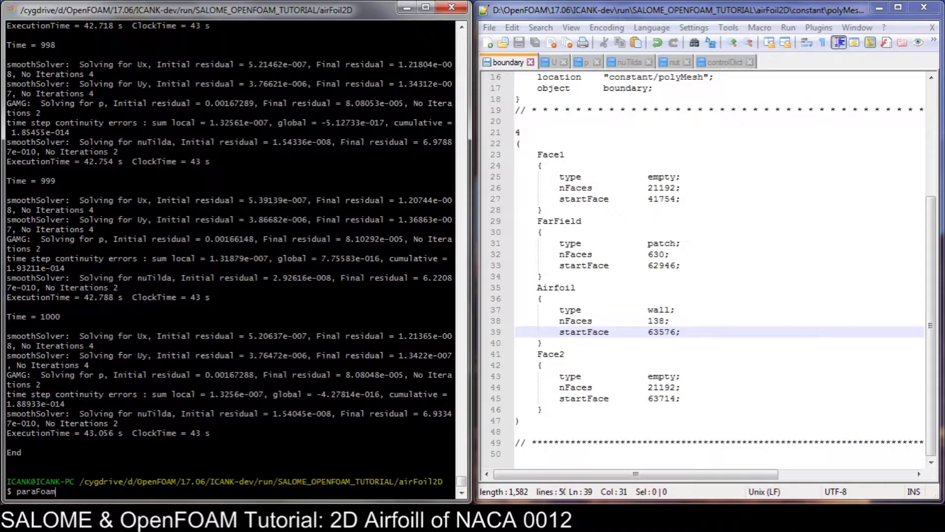
{"action": "key", "text": "Return"}
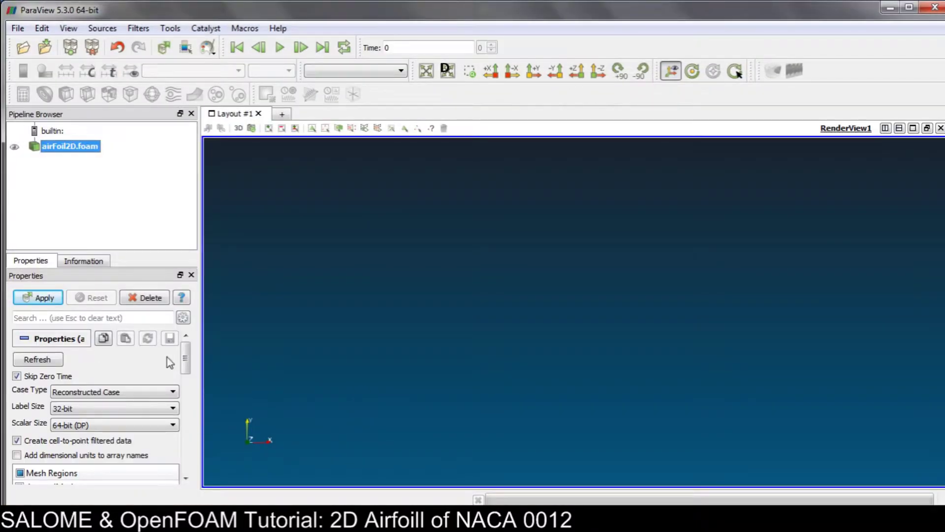
{"action": "mouse_move", "coordinate": [187, 359]}
{"action": "left_mouse_down"}
{"action": "mouse_move", "coordinate": [188, 393]}
{"action": "mouse_move", "coordinate": [190, 376]}
{"action": "left_mouse_up"}
{"action": "left_click", "coordinate": [38, 298]}
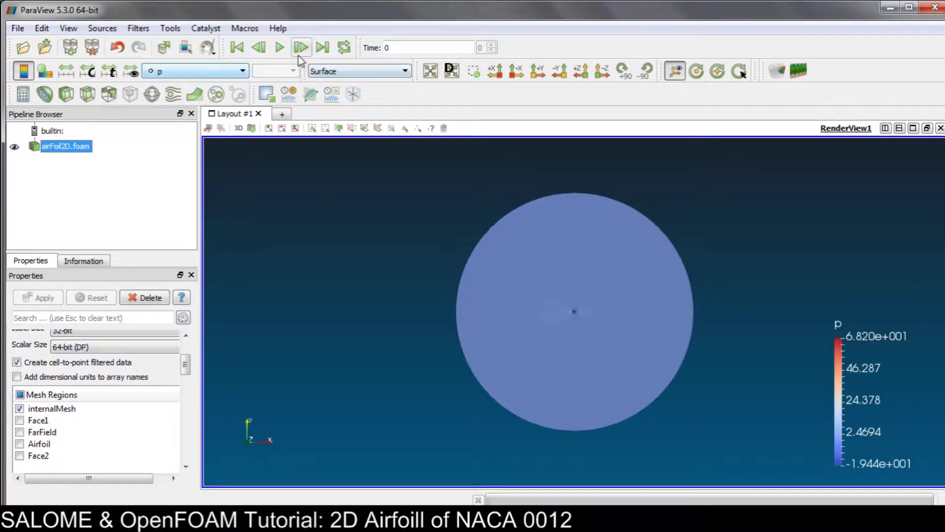
- Go to the last time step and inspect the pressure field around the airfoil up close
{"action": "left_click", "coordinate": [322, 47]}
{"action": "left_click", "coordinate": [360, 72]}
{"action": "left_click", "coordinate": [283, 229]}
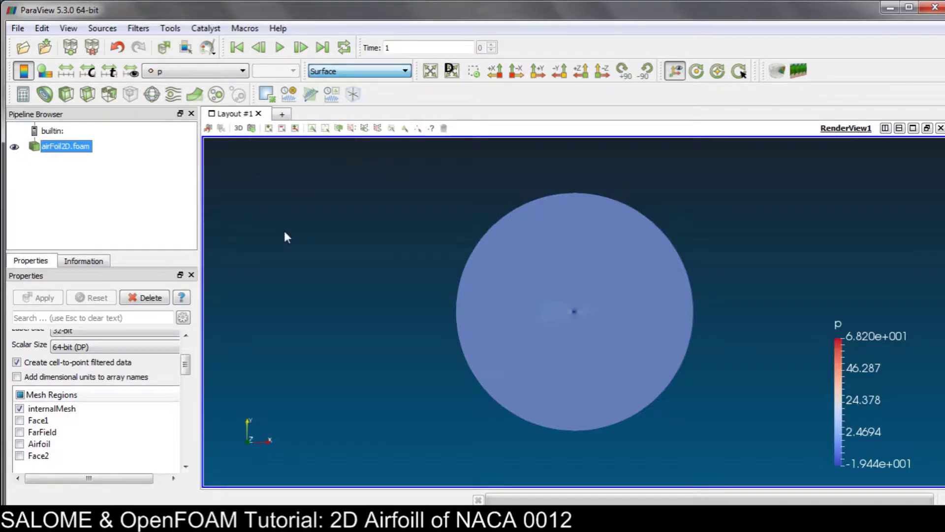
{"action": "scroll", "coordinate": [567, 359], "scroll_direction": "up", "scroll_amount": 15}
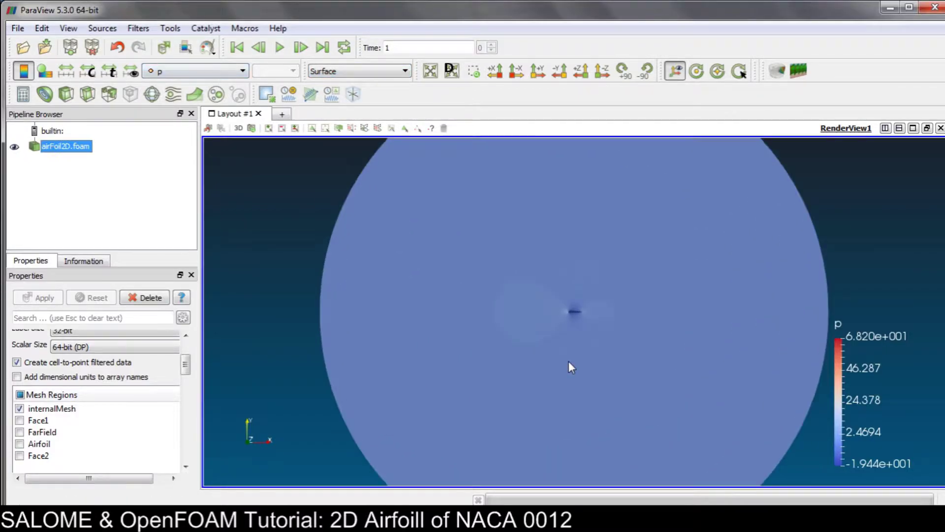
{"action": "scroll", "coordinate": [572, 353], "scroll_direction": "up", "scroll_amount": 2}
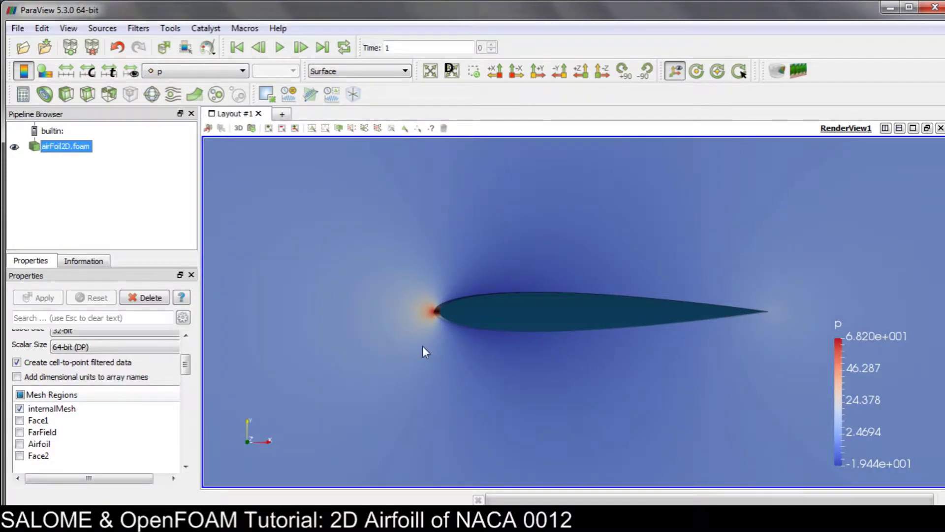
{"action": "left_click_drag", "start_coordinate": [470, 344], "coordinate": [537, 329]}
{"action": "scroll", "coordinate": [538, 339], "scroll_direction": "down", "scroll_amount": 15}
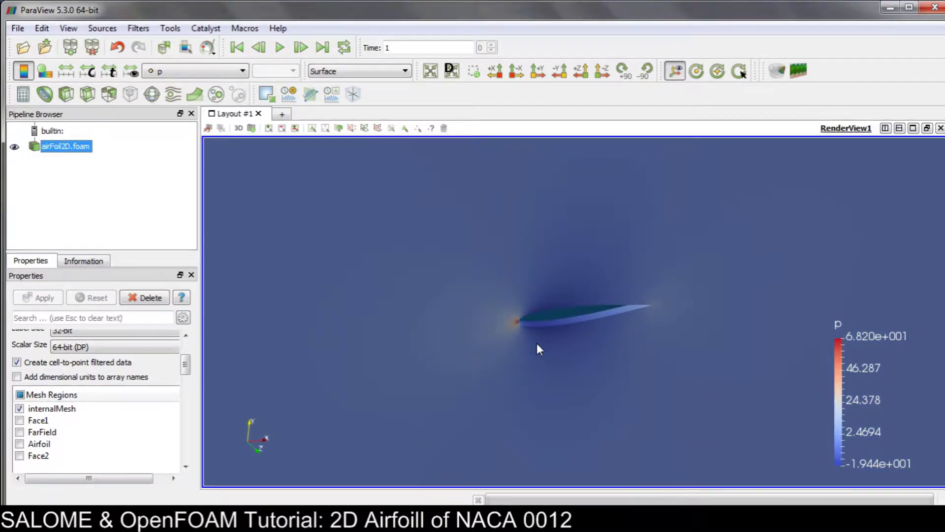
{"action": "left_click_drag", "start_coordinate": [553, 326], "coordinate": [477, 363]}
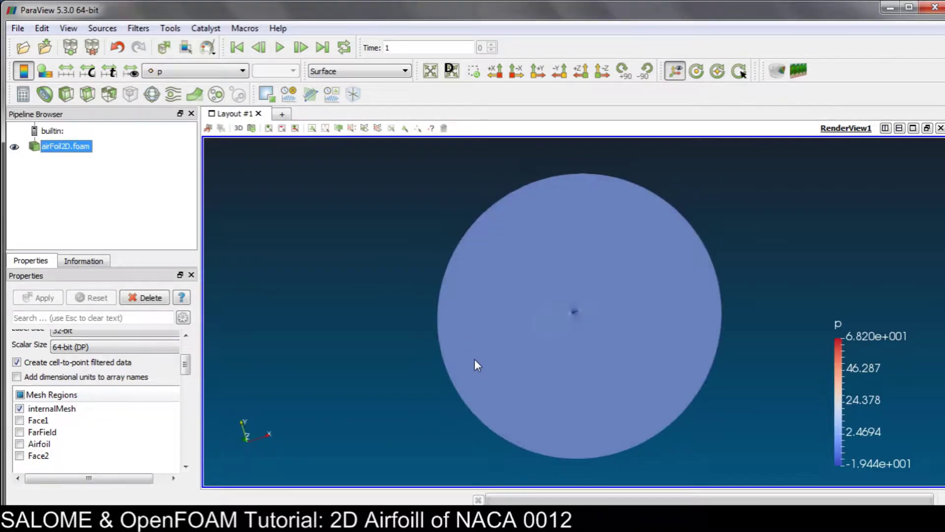
- Restrict the loaded mesh regions to Airfoil only and bring the airfoil into view
{"action": "left_click", "coordinate": [20, 395]}
{"action": "left_click", "coordinate": [19, 395]}
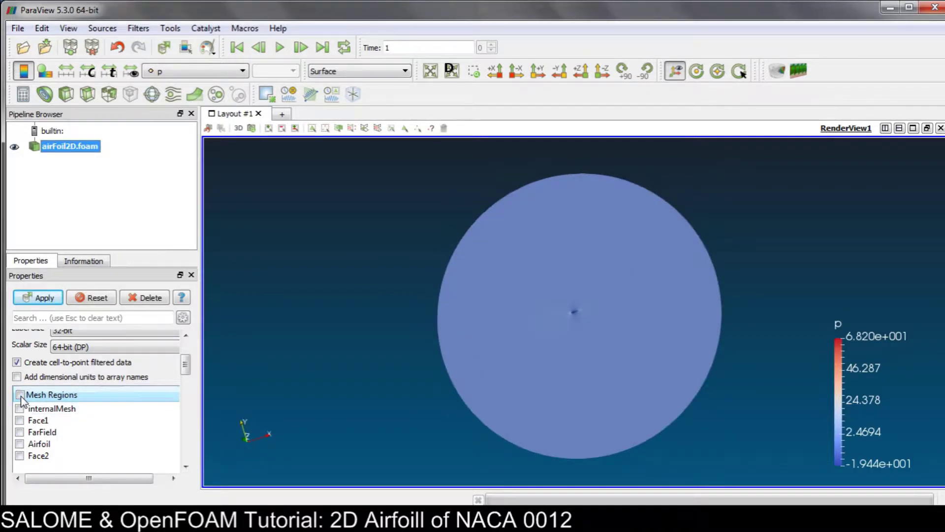
{"action": "left_click", "coordinate": [20, 443]}
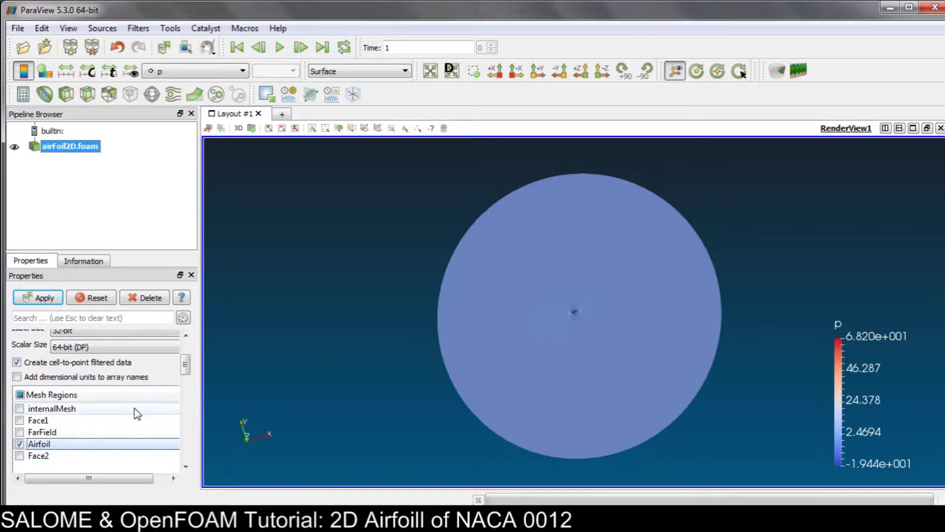
{"action": "left_click", "coordinate": [35, 297]}
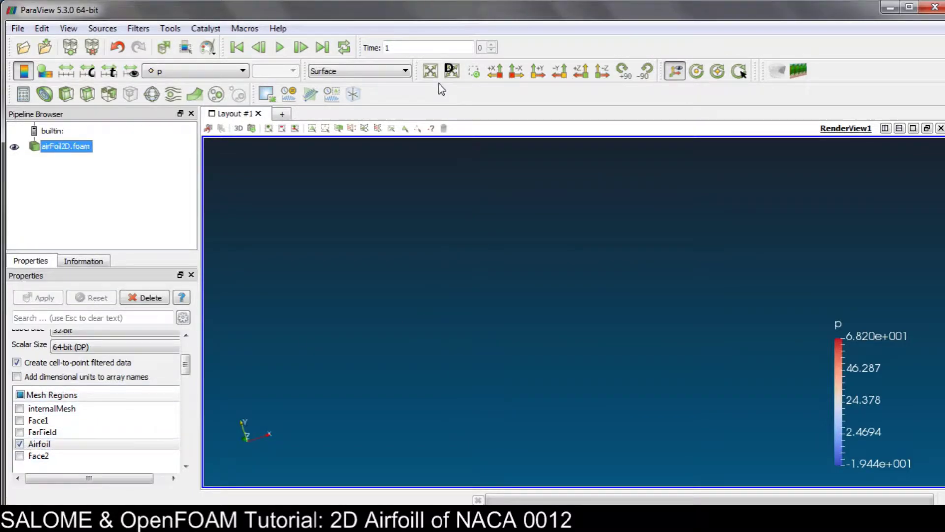
{"action": "left_click", "coordinate": [495, 71]}
{"action": "left_click_drag", "start_coordinate": [569, 313], "coordinate": [611, 417]}
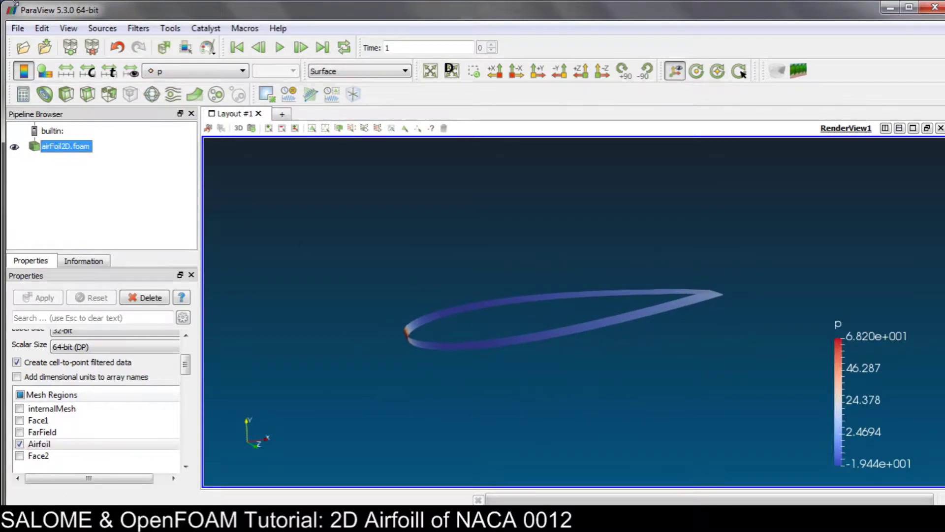
- Search the filters for "surfac" and apply Extract Surface to the airfoil
{"action": "left_click", "coordinate": [138, 28]}
{"action": "left_click", "coordinate": [153, 45]}
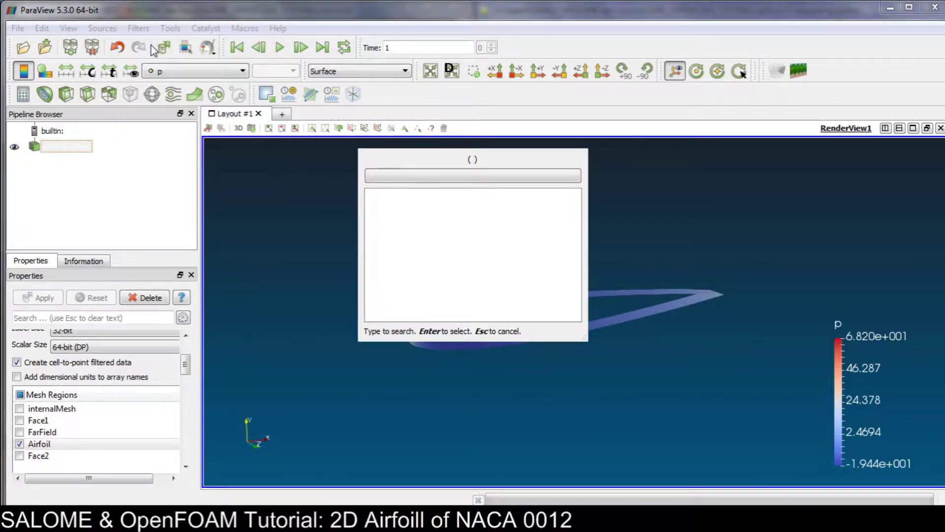
{"action": "type", "text": "sur "}
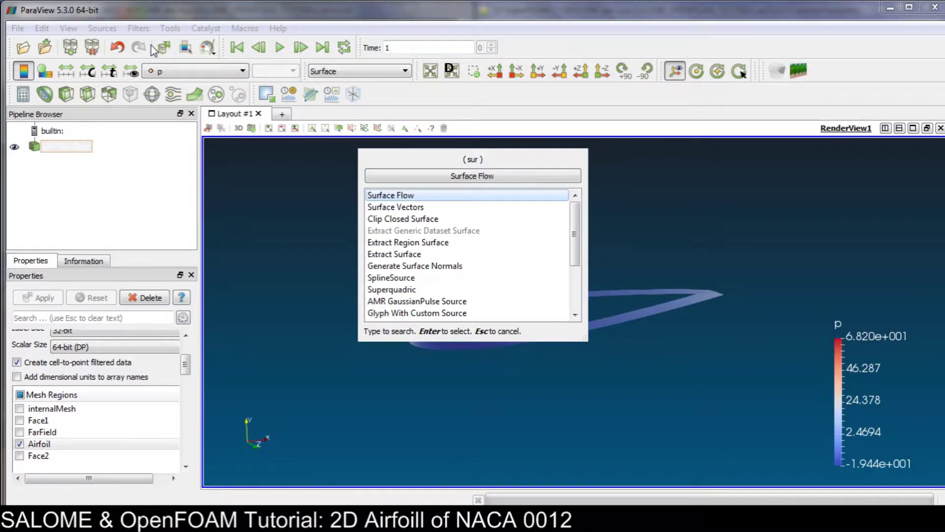
{"action": "type", "text": "fac"}
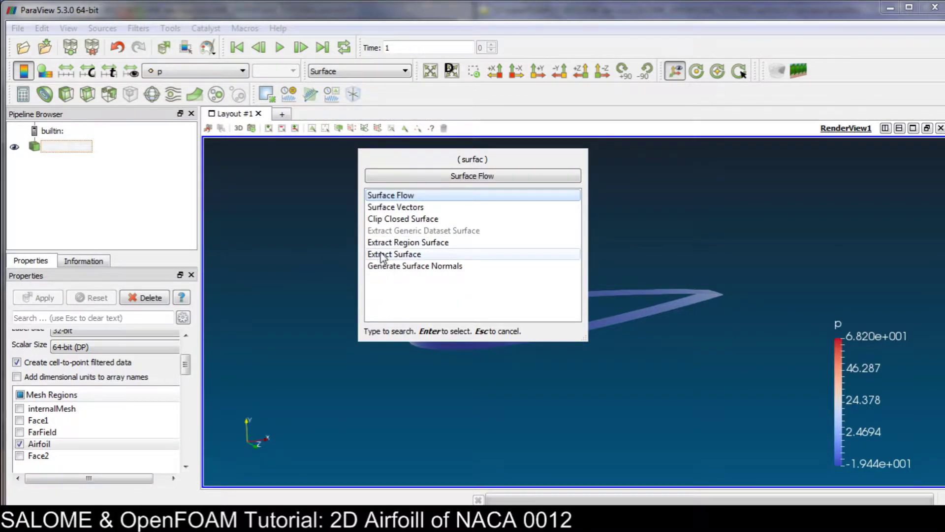
{"action": "left_click", "coordinate": [382, 254]}
{"action": "left_click", "coordinate": [430, 173]}
{"action": "left_click", "coordinate": [42, 298]}
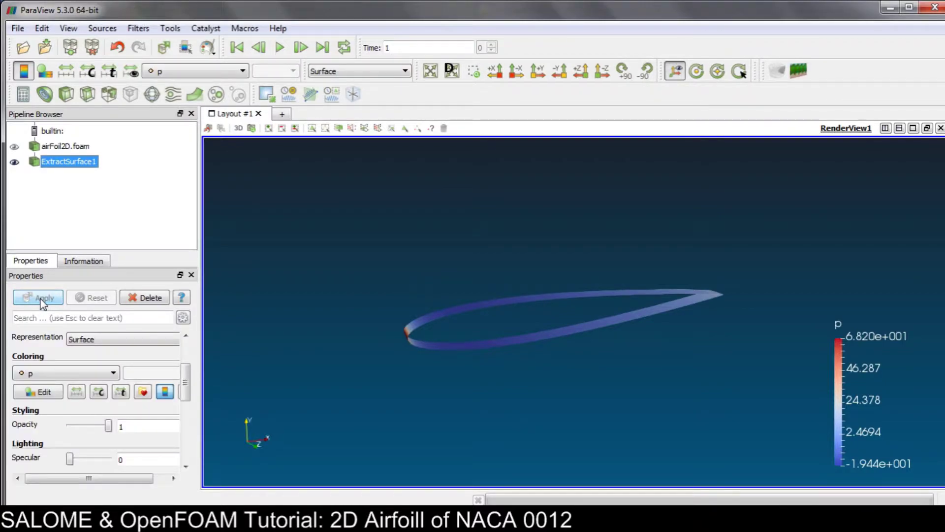
- Slice the extracted airfoil surface with a plane normal to Z
{"action": "left_click_drag", "start_coordinate": [536, 320], "coordinate": [578, 360]}
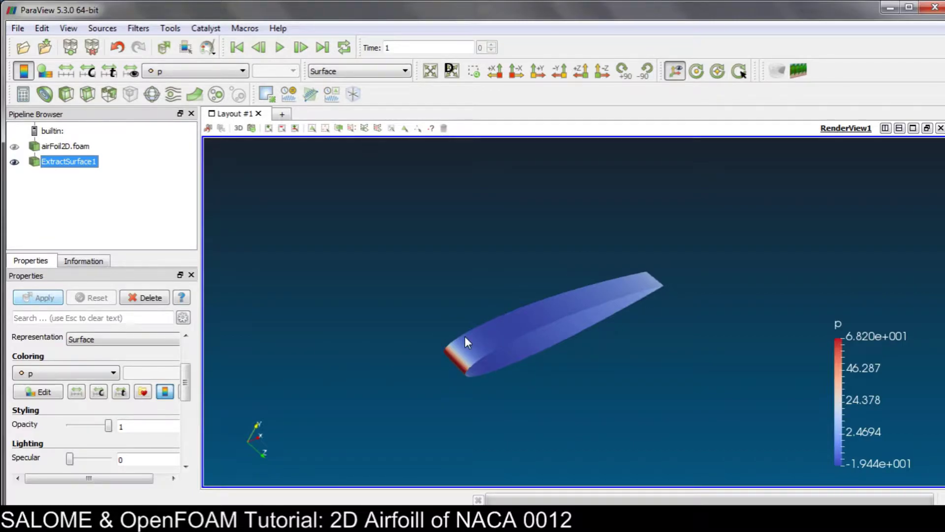
{"action": "left_click_drag", "start_coordinate": [466, 341], "coordinate": [420, 333]}
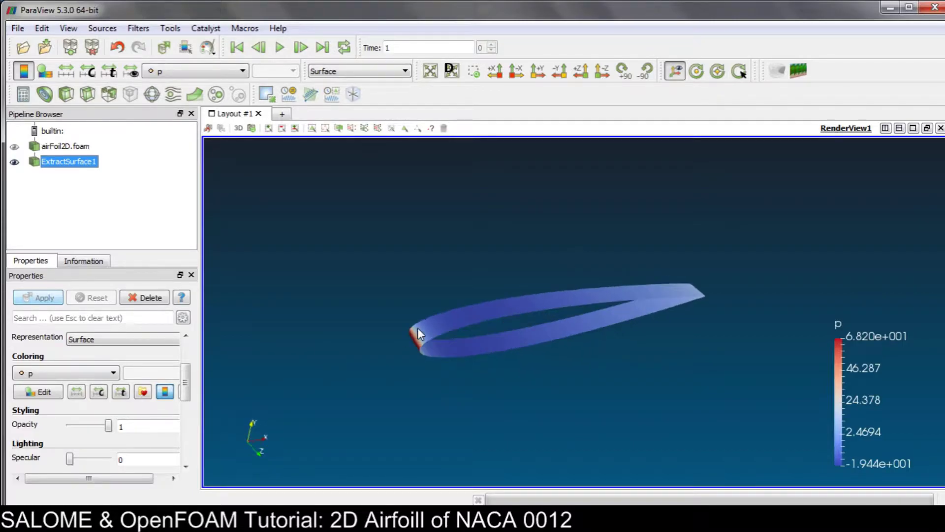
{"action": "left_click", "coordinate": [87, 93]}
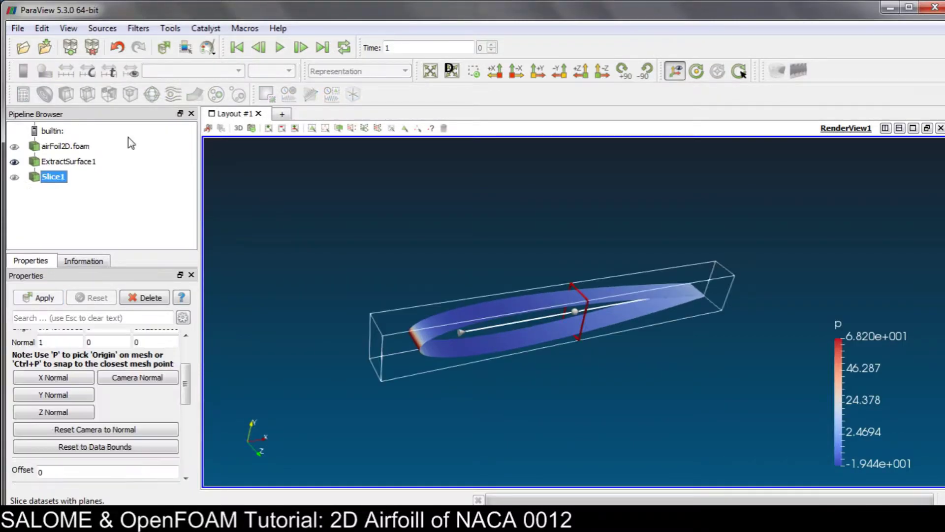
{"action": "left_click", "coordinate": [84, 395]}
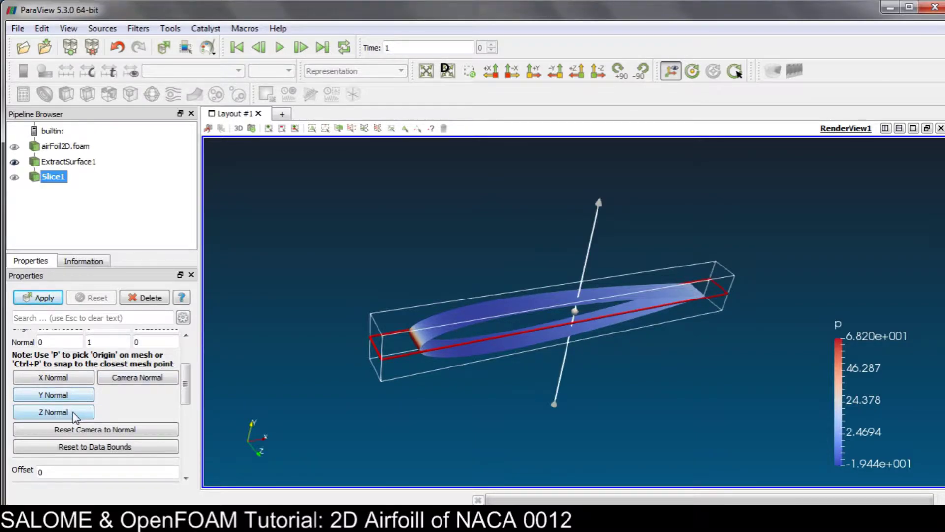
{"action": "left_click", "coordinate": [76, 412]}
{"action": "scroll", "coordinate": [49, 365], "scroll_direction": "up", "scroll_amount": 3}
{"action": "left_click", "coordinate": [17, 390]}
{"action": "left_click", "coordinate": [60, 299]}
- Add a Calculator filter to the slice with the result array name CP, and maximize the window
{"action": "left_click_drag", "start_coordinate": [605, 327], "coordinate": [570, 124]}
{"action": "scroll", "coordinate": [482, 325], "scroll_direction": "up", "scroll_amount": 4}
{"action": "left_click", "coordinate": [22, 95]}
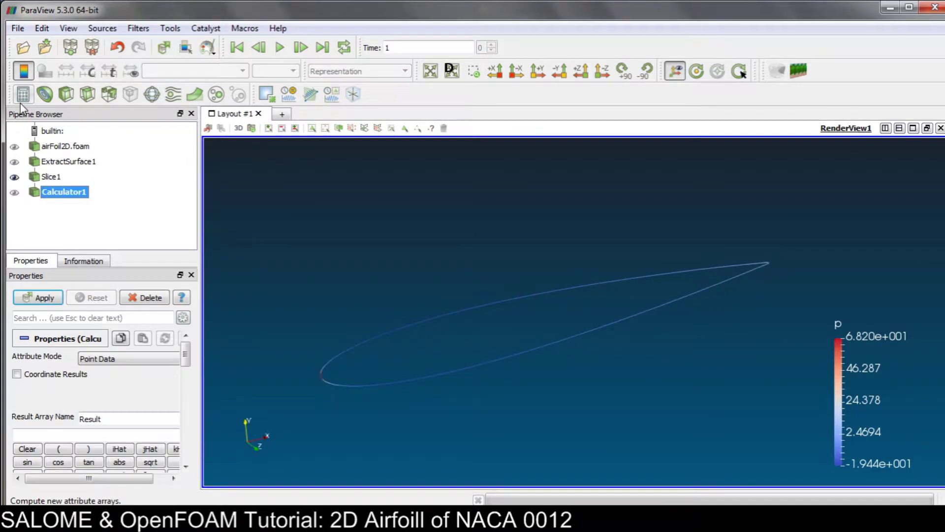
{"action": "left_click_drag", "start_coordinate": [118, 390], "coordinate": [52, 392]}
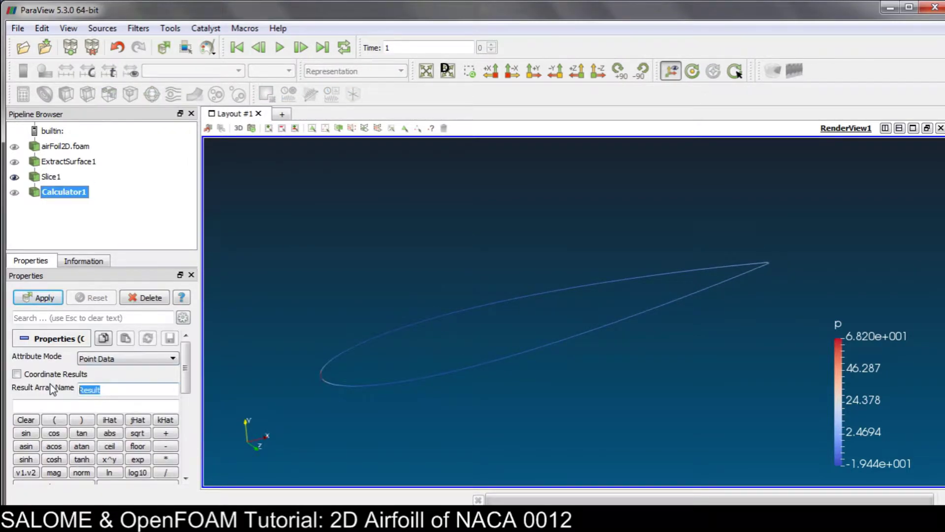
{"action": "type", "text": "CP"}
{"action": "left_click_drag", "start_coordinate": [359, 16], "coordinate": [368, 43]}
{"action": "double_click", "coordinate": [369, 42]}
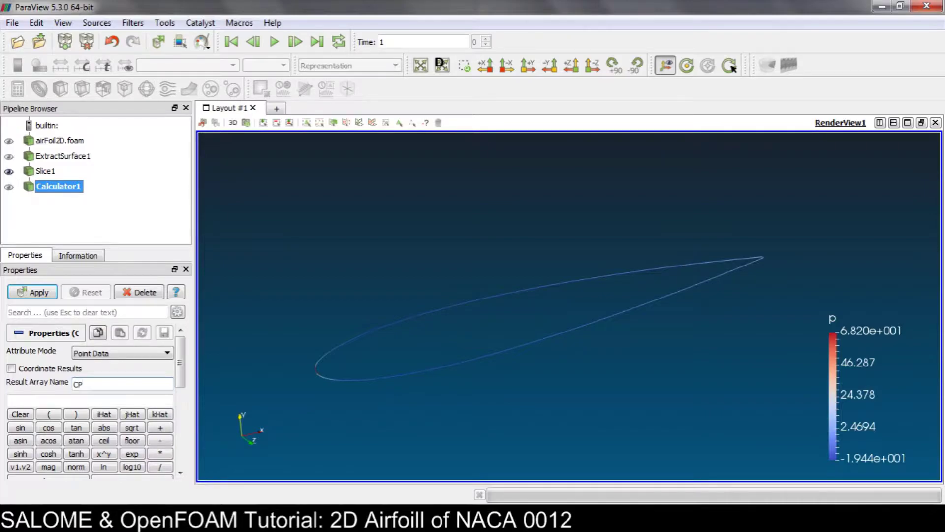
- Switch to Firefox, search for pressure coefficient and read the definition in the Wikipedia article
{"action": "left_click", "coordinate": [148, 443]}
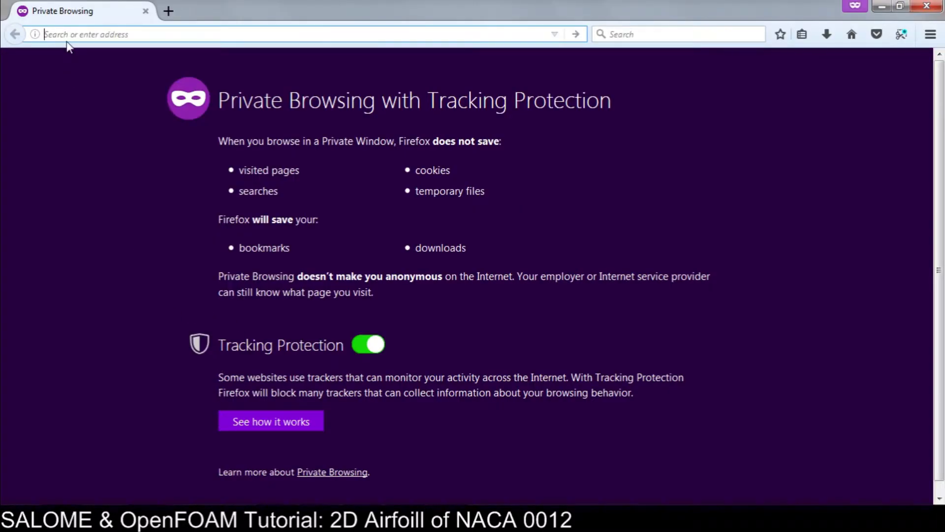
{"action": "left_click", "coordinate": [70, 33]}
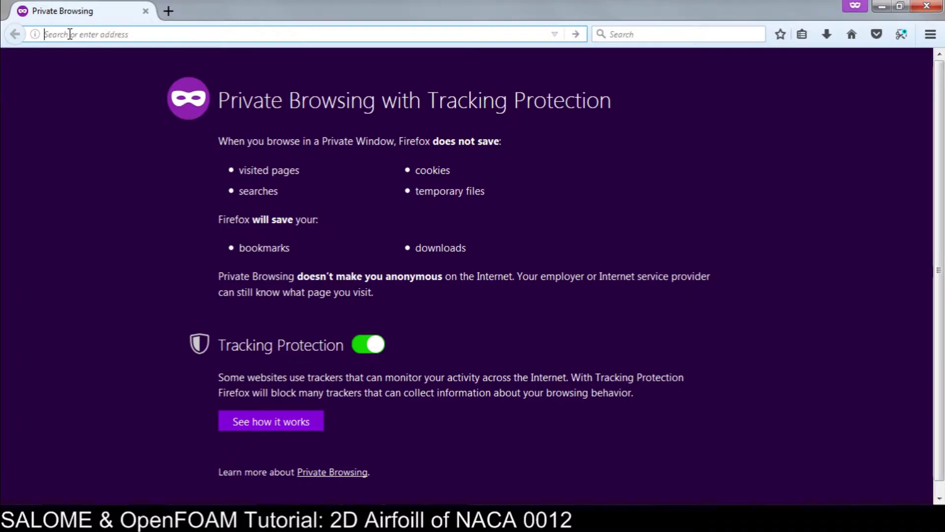
{"action": "type", "text": "pressure"}
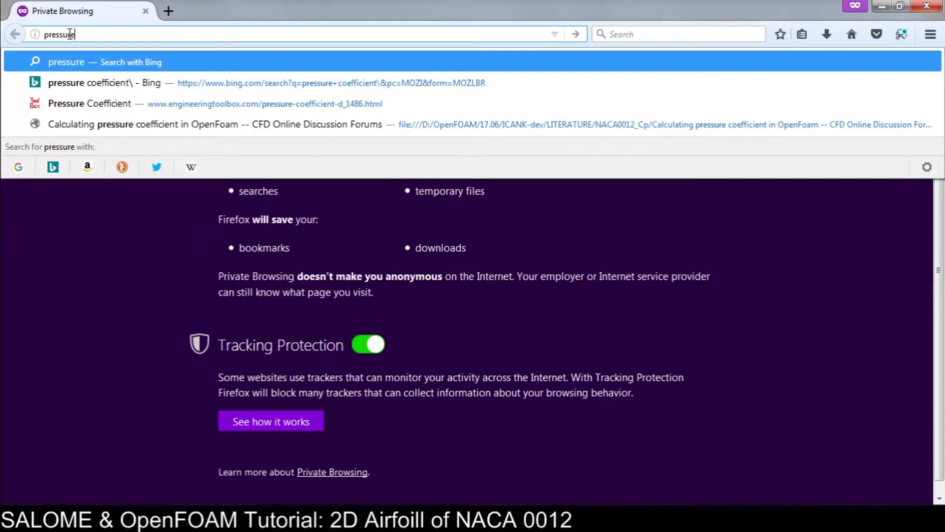
{"action": "key", "text": "Down"}
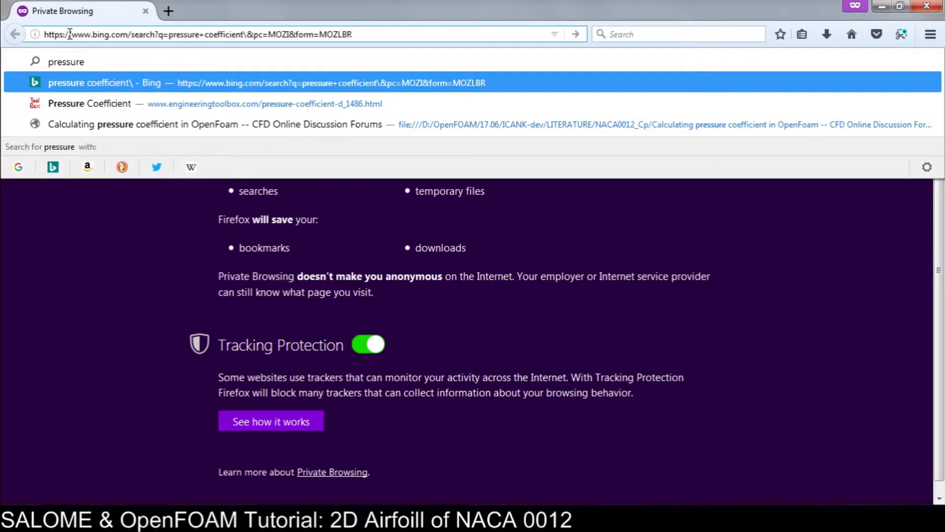
{"action": "key", "text": "Return"}
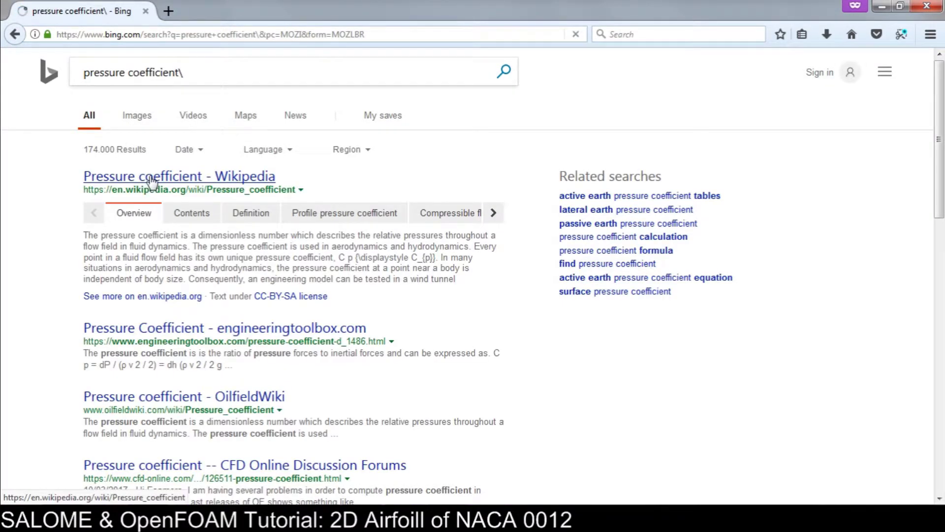
{"action": "left_click", "coordinate": [152, 183]}
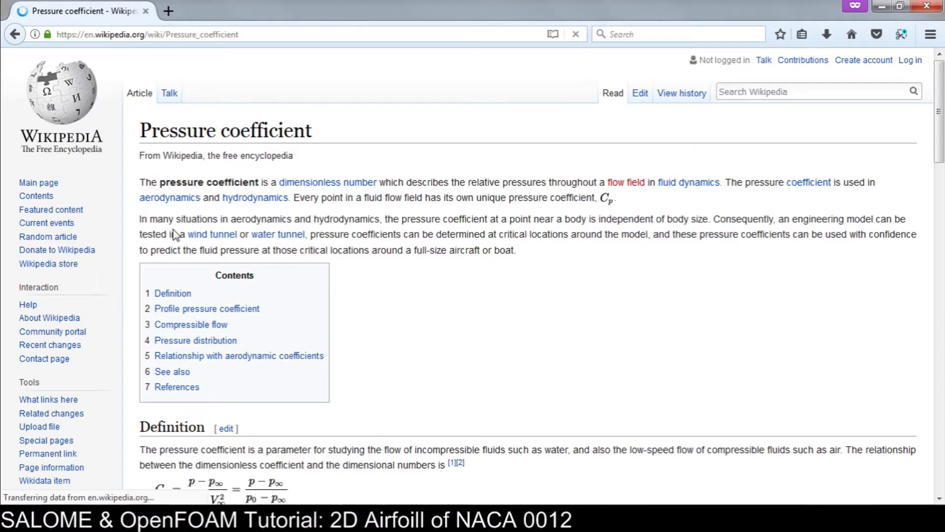
{"action": "scroll", "coordinate": [229, 257], "scroll_direction": "down", "scroll_amount": 5}
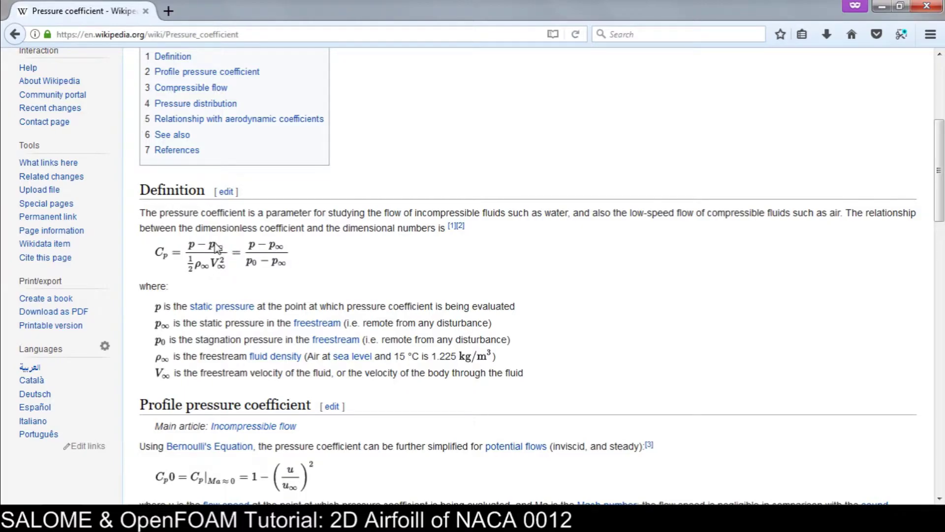
- Compare the calculator setup in ParaView with the pressure coefficient formula in Firefox, and return to ParaView
{"action": "left_click", "coordinate": [425, 517]}
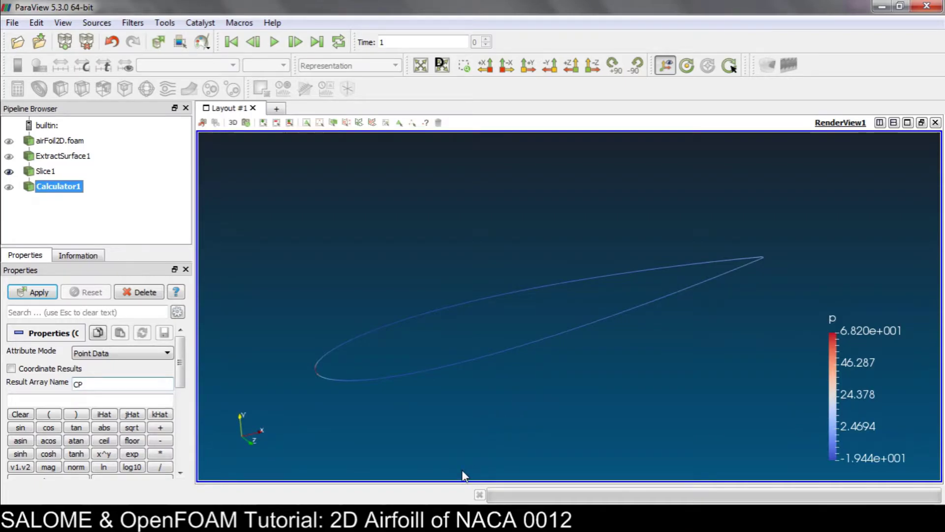
{"action": "left_click", "coordinate": [75, 383]}
{"action": "type", "text": "C"}
{"action": "left_click", "coordinate": [192, 515]}
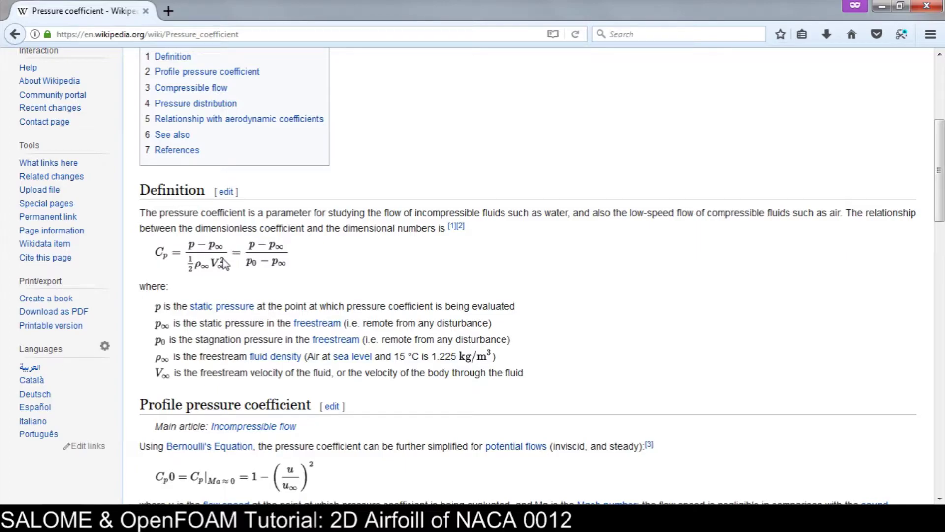
{"action": "key", "text": "alt+Tab"}
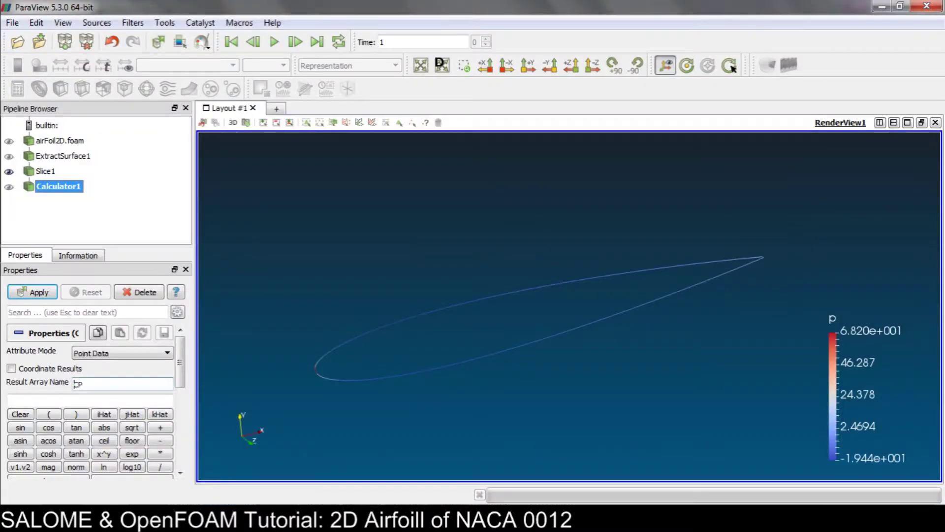
- Start the calculator's CP expression with the scalar array p
{"action": "left_click", "coordinate": [49, 400]}
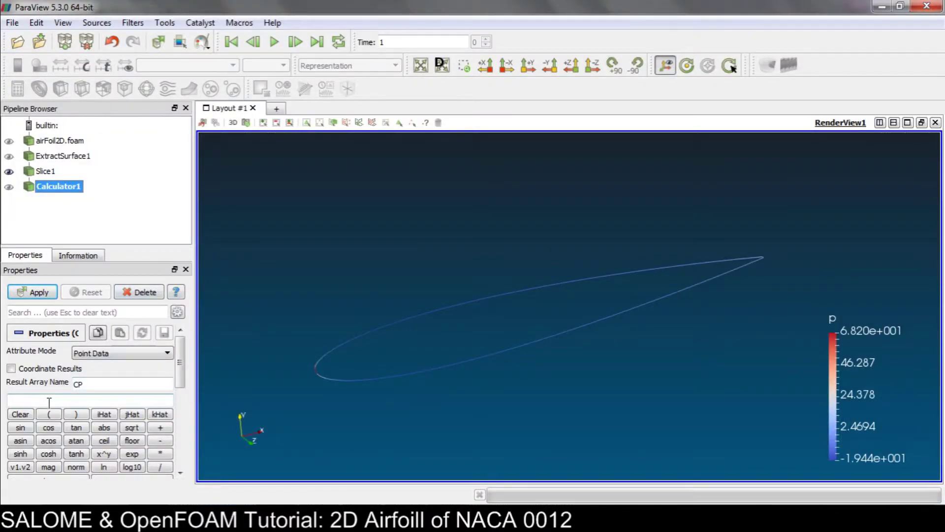
{"action": "scroll", "coordinate": [49, 401], "scroll_direction": "down", "scroll_amount": 3}
{"action": "left_click", "coordinate": [30, 399]}
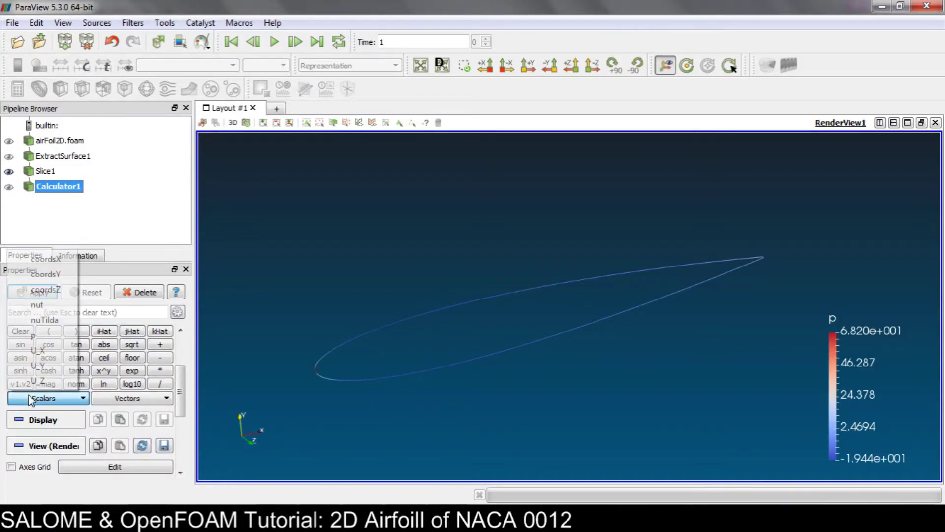
{"action": "left_click", "coordinate": [35, 337]}
{"action": "scroll", "coordinate": [40, 346], "scroll_direction": "up", "scroll_amount": 3}
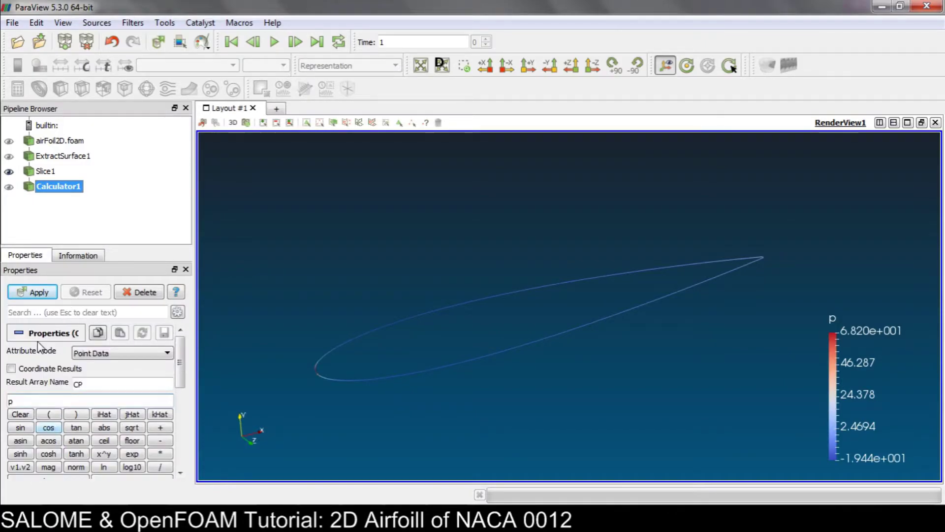
{"action": "left_click", "coordinate": [38, 399]}
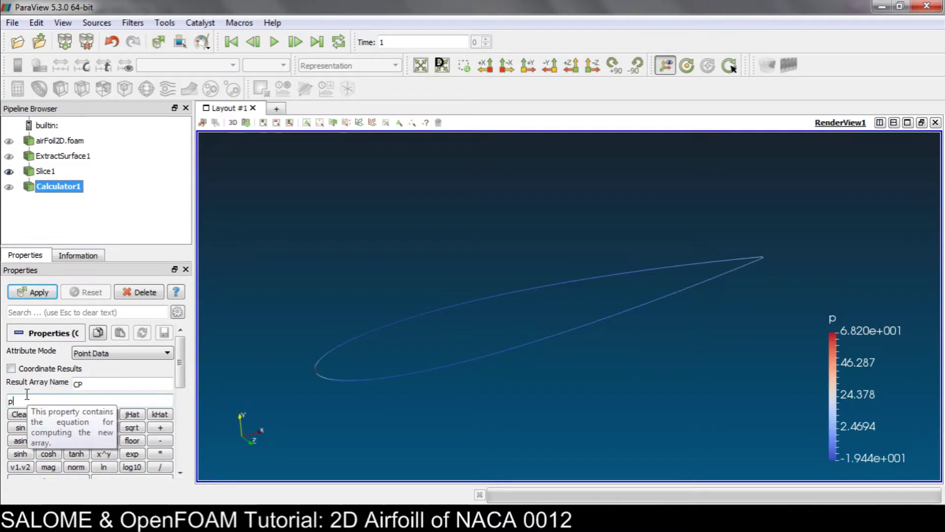
- Check the pressure coefficient formula in Firefox and, back in ParaView, multiply p by 2 in the CP expression
{"action": "key", "text": "alt+Tab"}
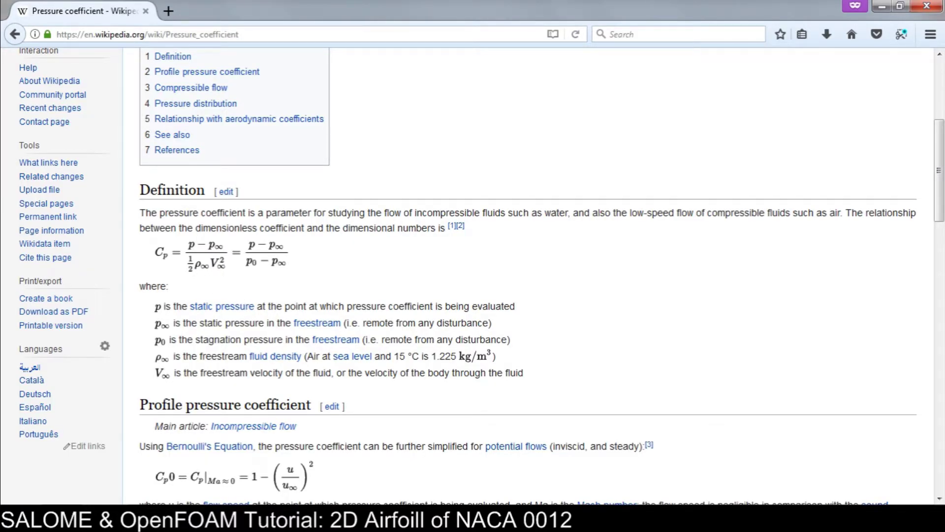
{"action": "key", "text": "alt+Tab"}
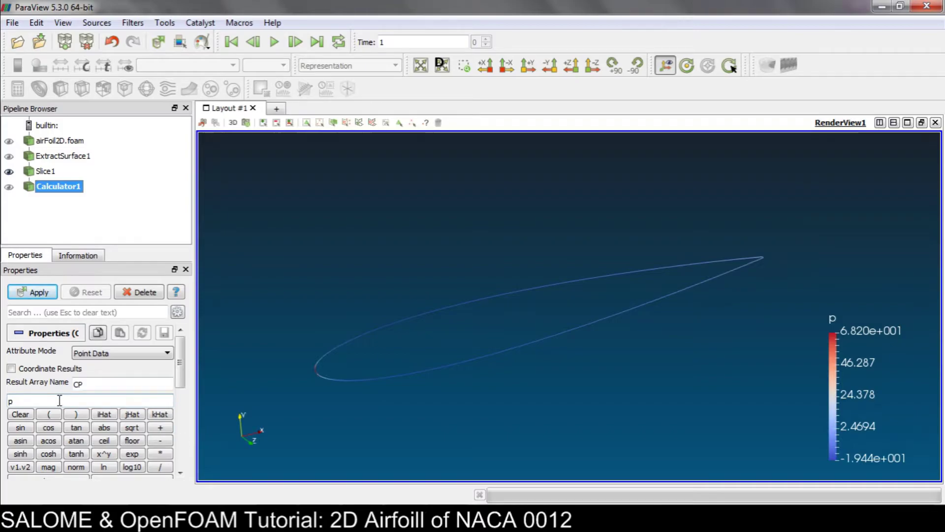
{"action": "type", "text": "*2"}
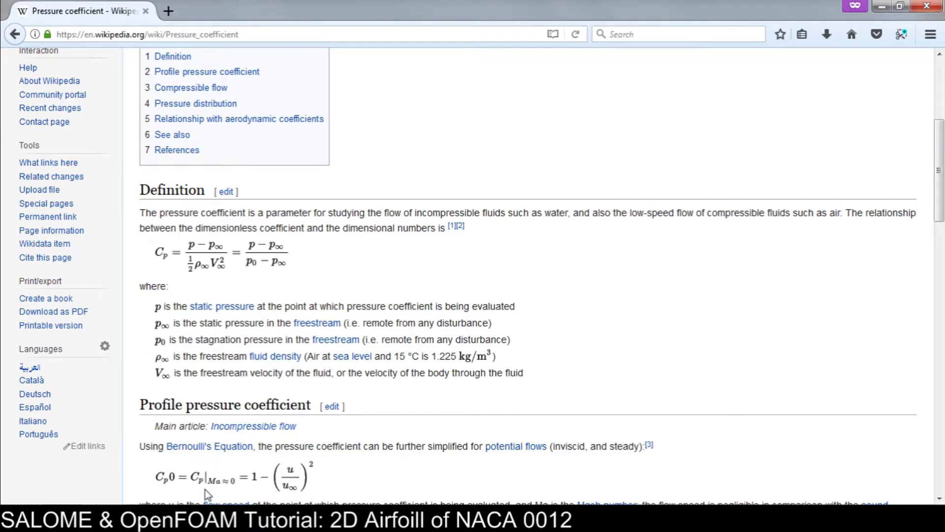
- Look up the air density in the Wikipedia article in Firefox and the freestream velocity UX in the U file in Notepad++
{"action": "left_click_drag", "start_coordinate": [435, 358], "coordinate": [479, 361]}
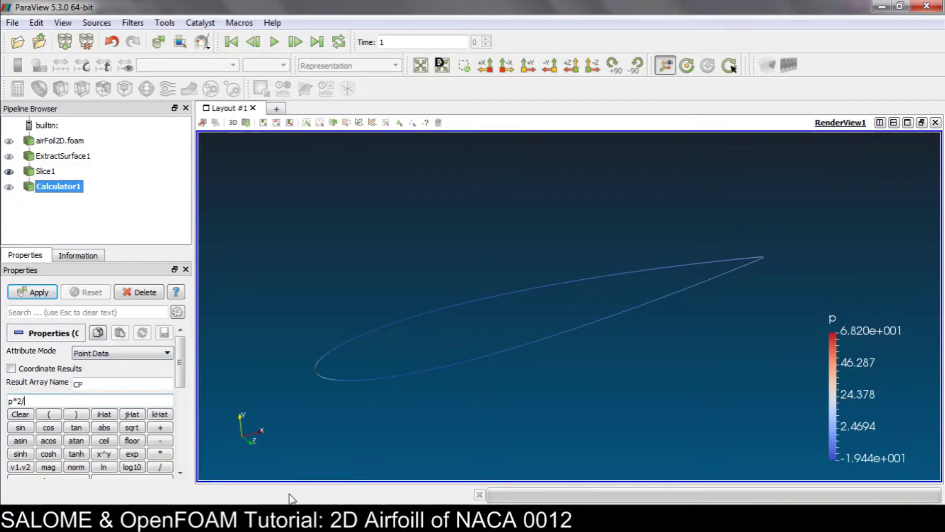
{"action": "key", "text": "alt+Tab"}
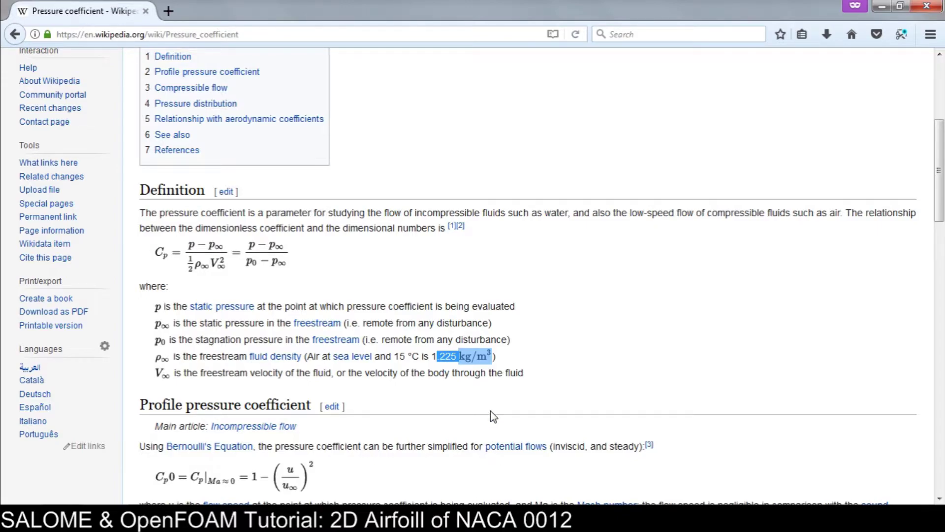
{"action": "key", "text": "alt+Tab"}
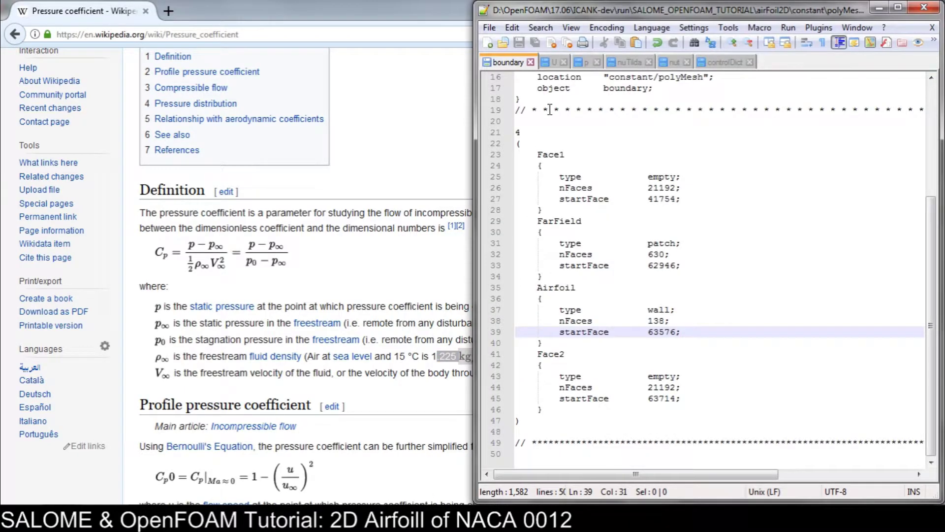
{"action": "left_click", "coordinate": [554, 62]}
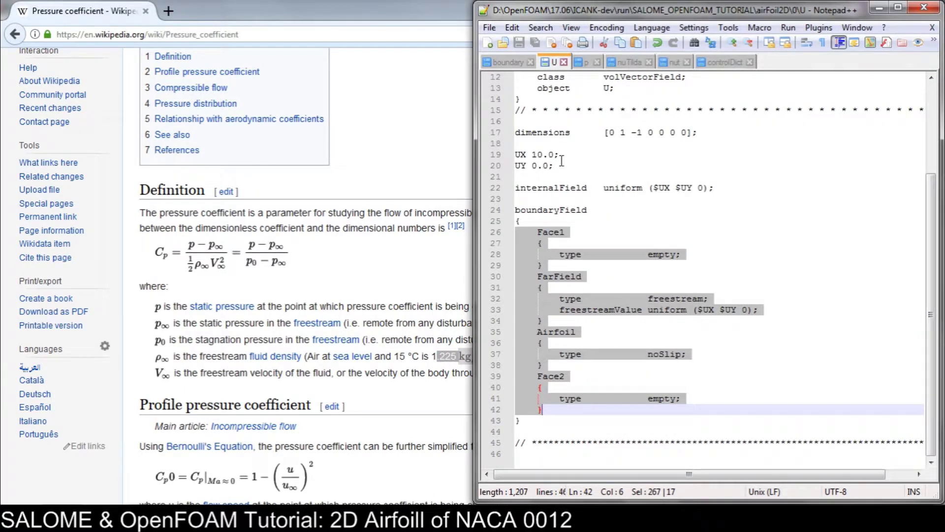
{"action": "left_click_drag", "start_coordinate": [565, 166], "coordinate": [492, 160]}
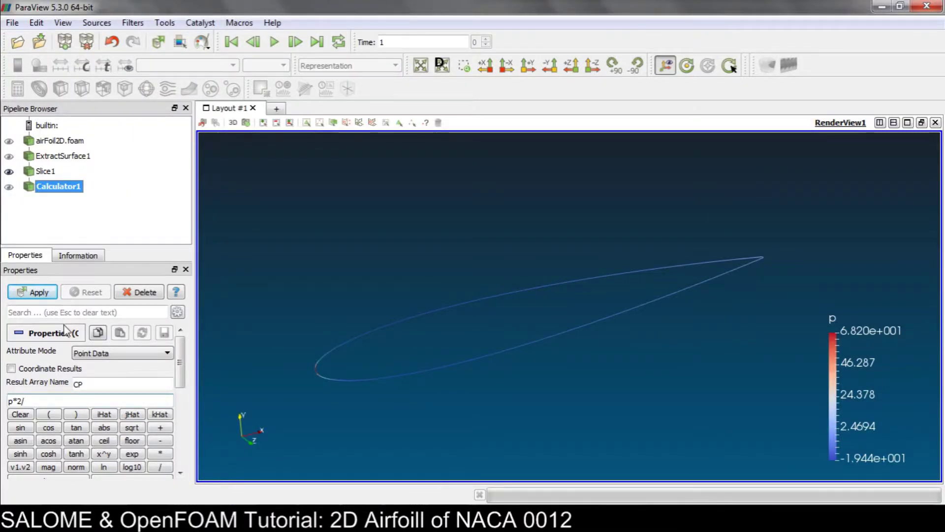
- Return to ParaView, complete the CP expression as p*2/100 and apply the calculator
{"action": "type", "text": "100"}
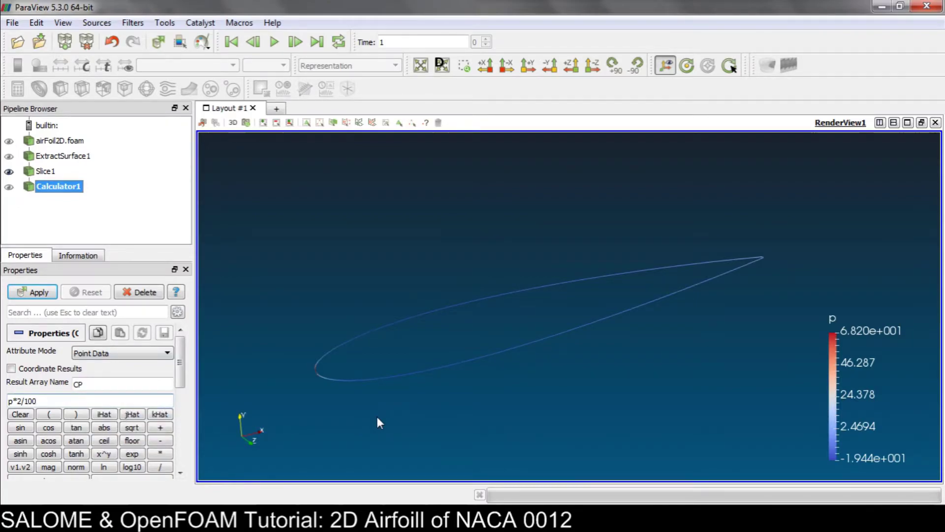
{"action": "left_click", "coordinate": [34, 292]}
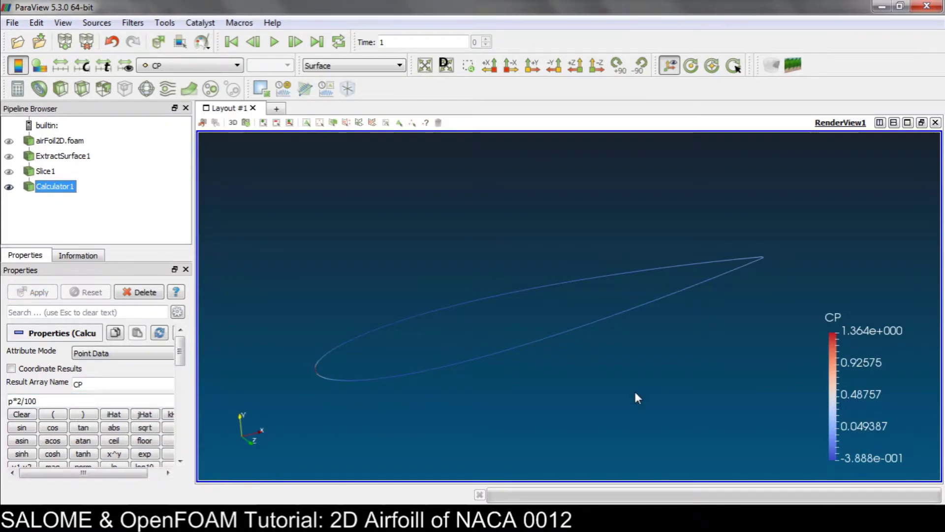
{"action": "left_click_drag", "start_coordinate": [739, 359], "coordinate": [473, 370]}
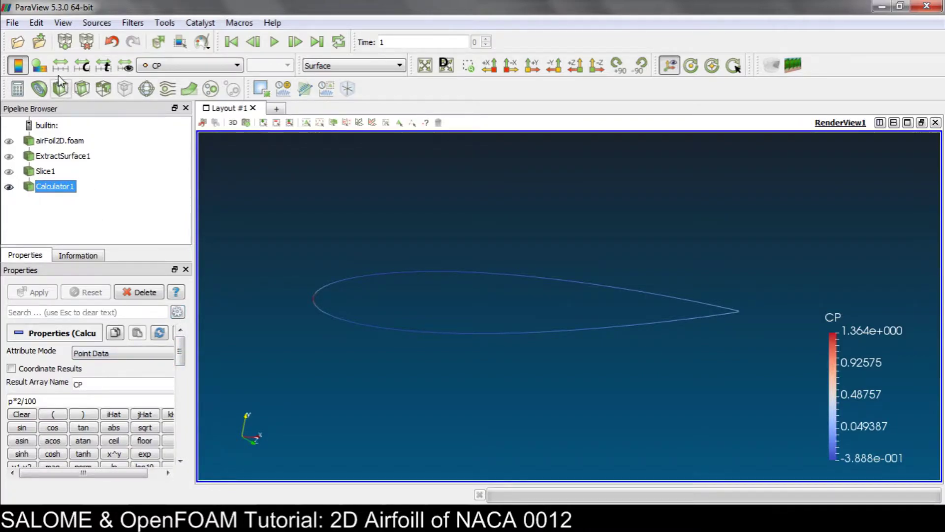
- Add a second Calculator filter to the CP result and name its result array x/c
{"action": "left_click", "coordinate": [18, 89]}
{"action": "double_click", "coordinate": [118, 387]}
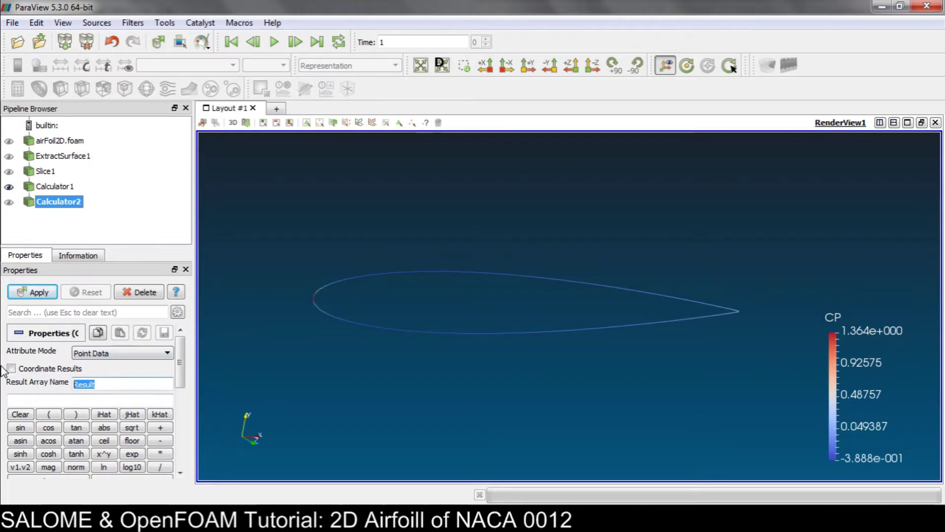
{"action": "type", "text": "x/c"}
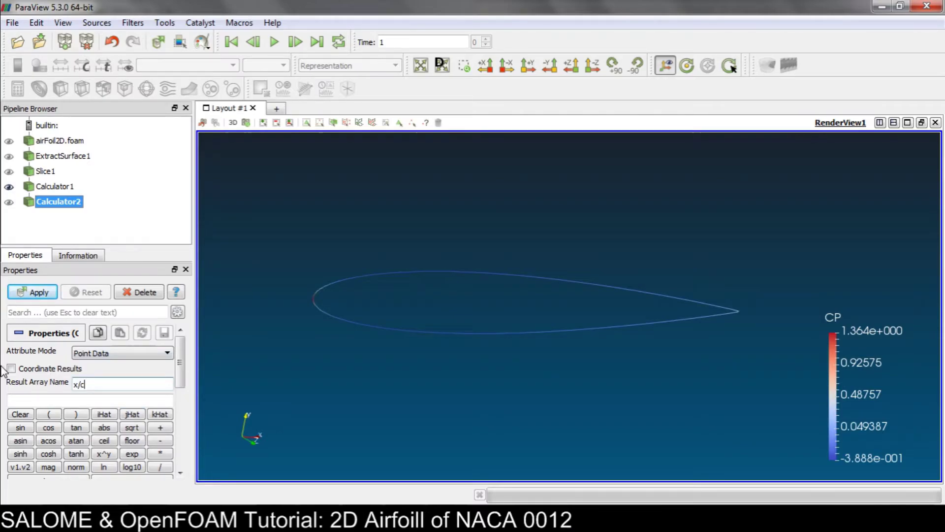
{"action": "left_click", "coordinate": [15, 399]}
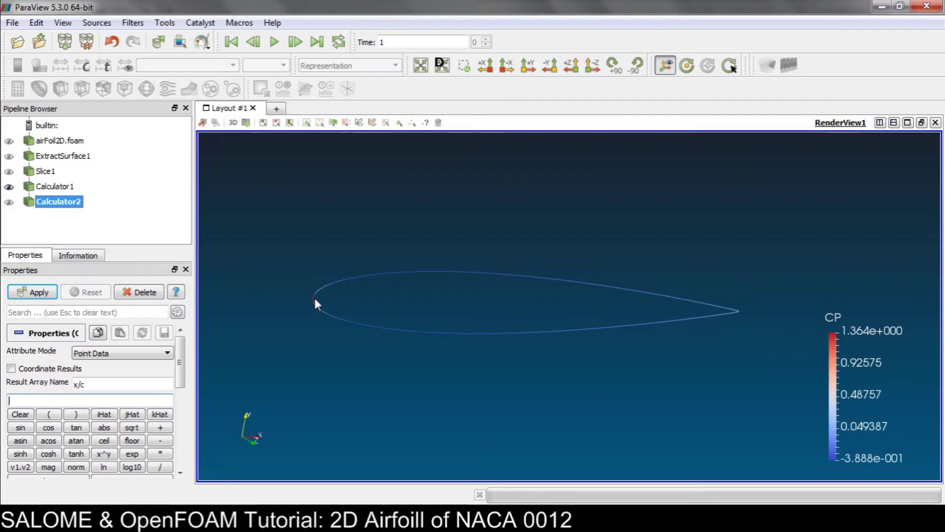
{"action": "scroll", "coordinate": [314, 296], "scroll_direction": "up", "scroll_amount": 3}
{"action": "scroll", "coordinate": [310, 295], "scroll_direction": "up", "scroll_amount": 2}
{"action": "left_click_drag", "start_coordinate": [301, 299], "coordinate": [546, 334]}
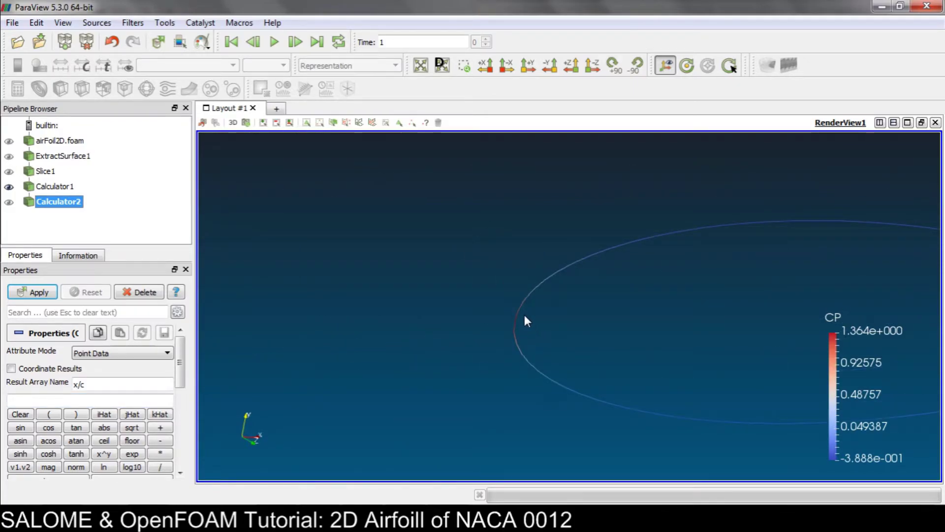
{"action": "scroll", "coordinate": [531, 320], "scroll_direction": "down", "scroll_amount": 5}
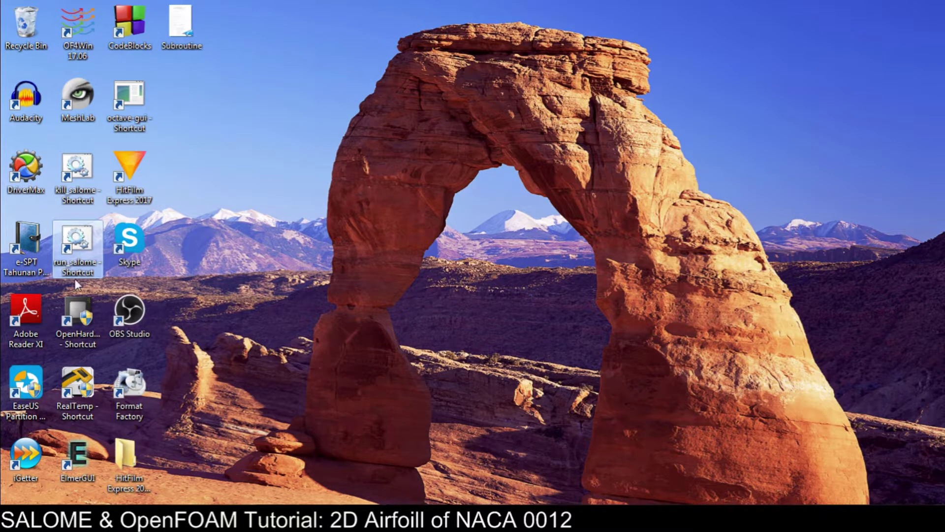
- Launch SALOME and open the study Naca0012.hdf from the SALOME_OPENFOAM_TUTORIAL CAD folder
{"action": "double_click", "coordinate": [80, 263]}
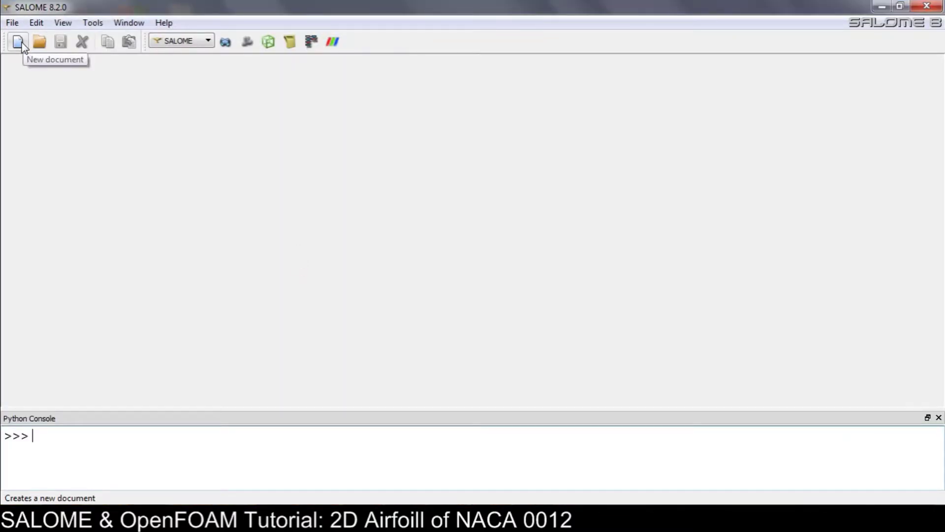
{"action": "left_click", "coordinate": [40, 42]}
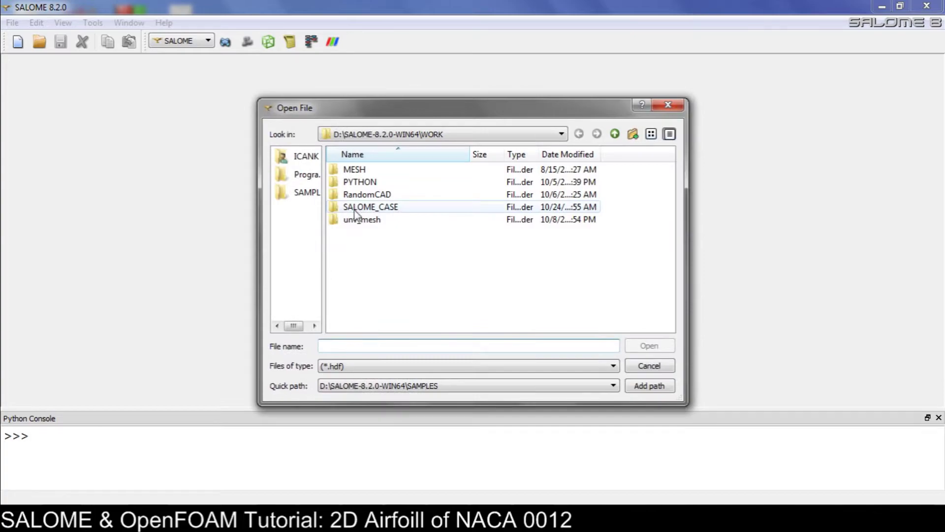
{"action": "left_click", "coordinate": [615, 134]}
{"action": "left_click", "coordinate": [615, 134]}
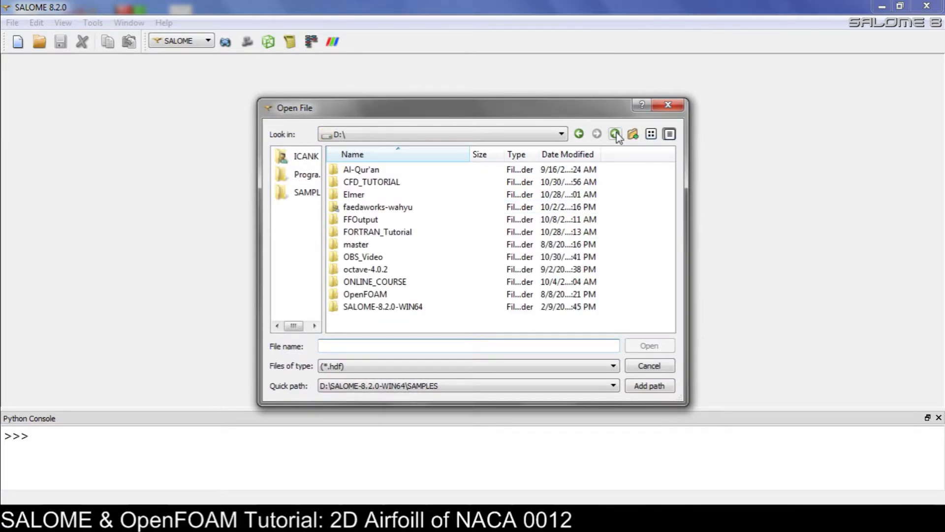
{"action": "double_click", "coordinate": [362, 182]}
{"action": "left_click", "coordinate": [359, 171]}
{"action": "double_click", "coordinate": [358, 171]}
{"action": "double_click", "coordinate": [356, 183]}
{"action": "left_click", "coordinate": [382, 171]}
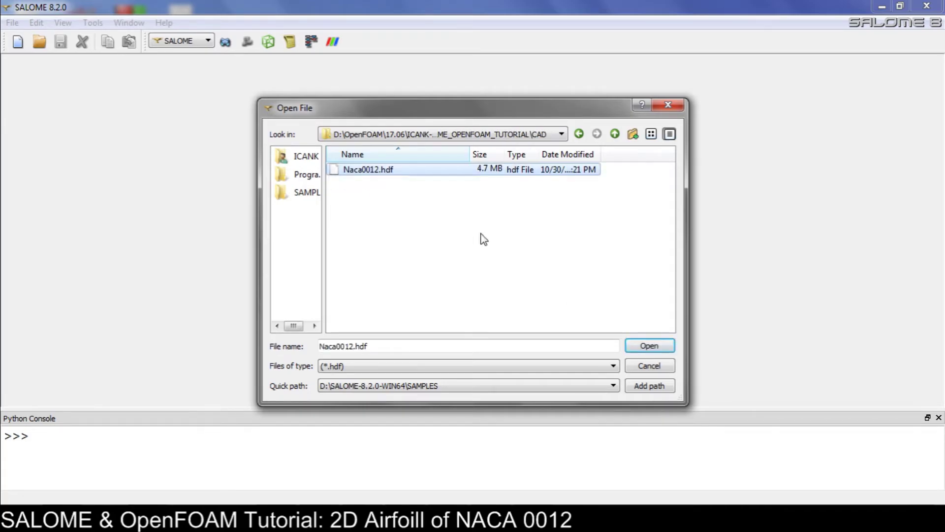
{"action": "left_click", "coordinate": [649, 347]}
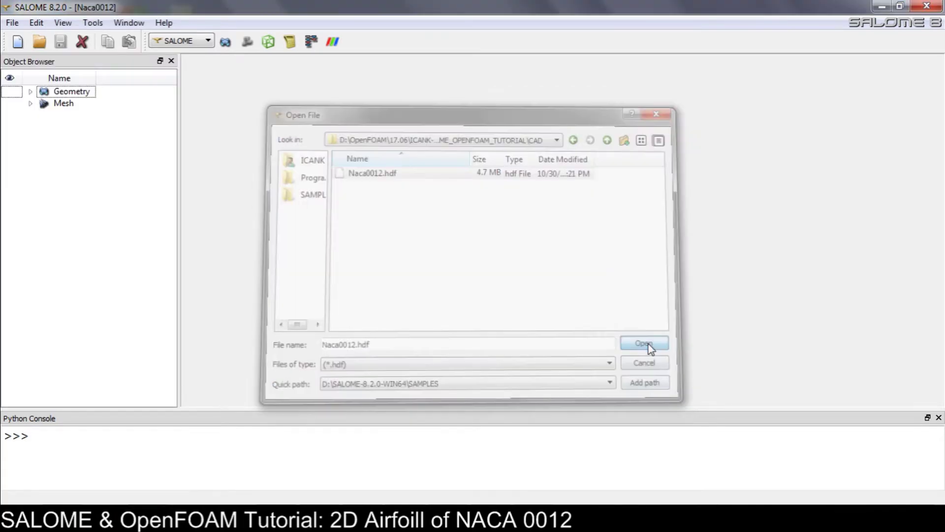
- Expand the Geometry tree and its Translation_1 object, and activate the Geometry module
{"action": "left_click", "coordinate": [30, 92]}
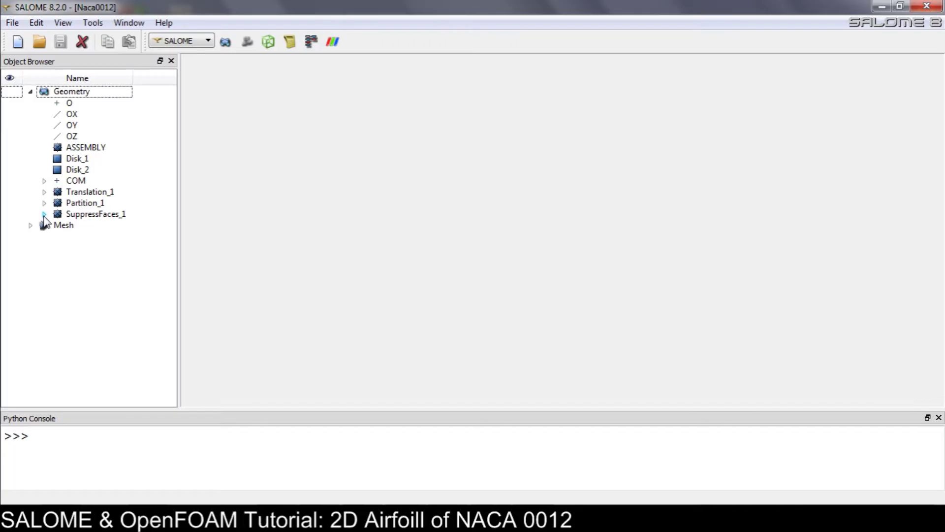
{"action": "left_click", "coordinate": [44, 214]}
{"action": "left_click", "coordinate": [45, 215]}
{"action": "left_click", "coordinate": [44, 192]}
{"action": "left_click", "coordinate": [225, 41]}
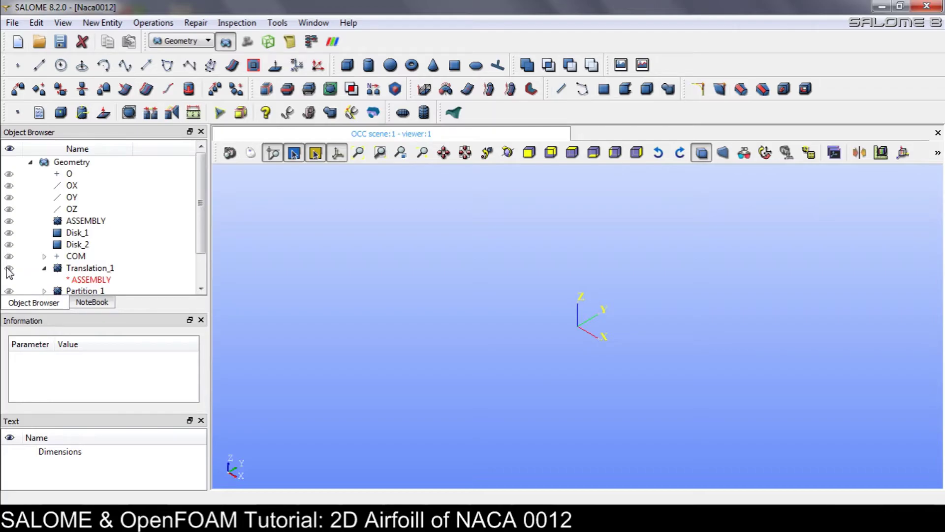
- Show the Translation_1 airfoil solid in the OCC viewer with its Z end face visible
{"action": "left_click", "coordinate": [9, 268]}
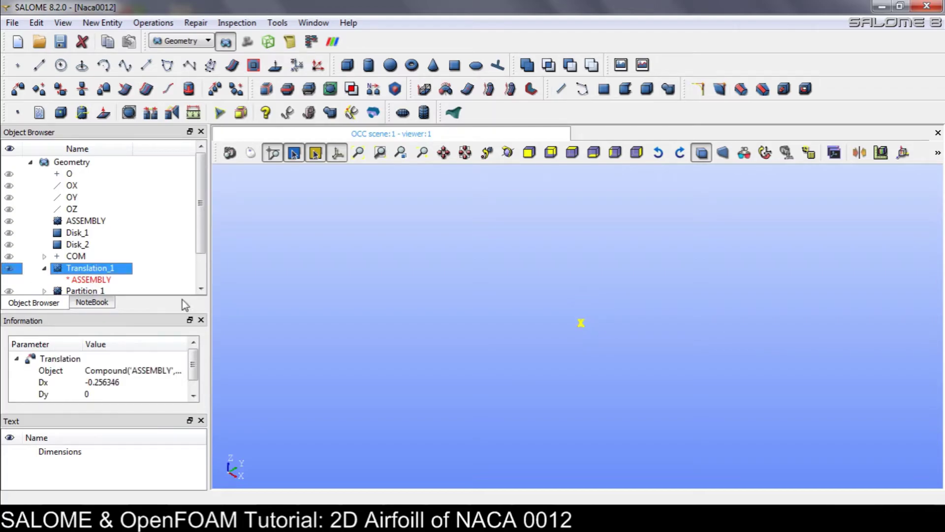
{"action": "left_click", "coordinate": [358, 153]}
{"action": "left_click", "coordinate": [433, 296]}
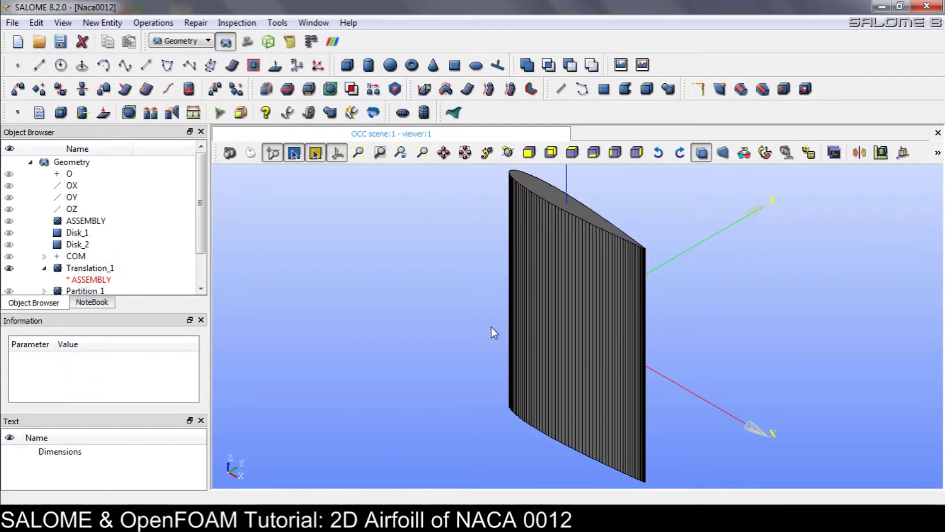
{"action": "left_click", "coordinate": [251, 153]}
{"action": "left_click_drag", "start_coordinate": [273, 171], "coordinate": [566, 369]}
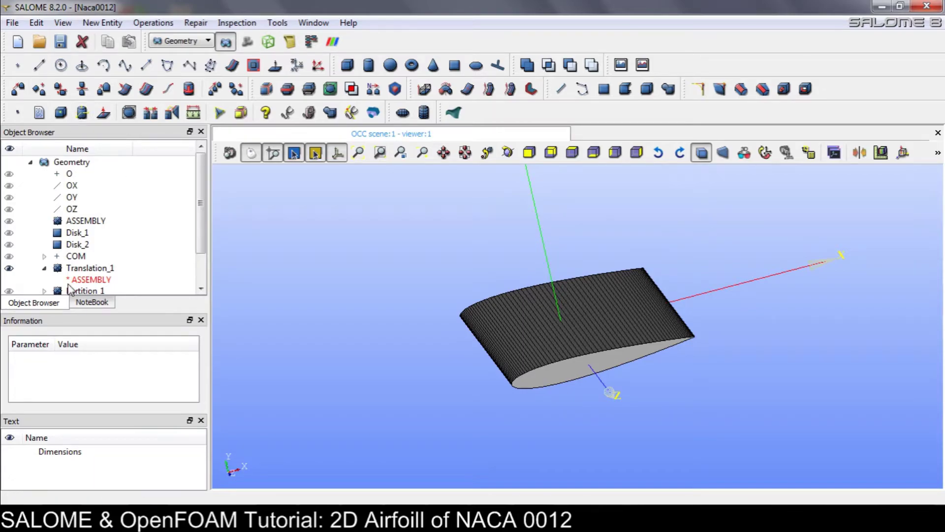
- Compute the bounding box of Translation_1 and examine its minimum and maximum X extents
{"action": "left_click", "coordinate": [74, 270]}
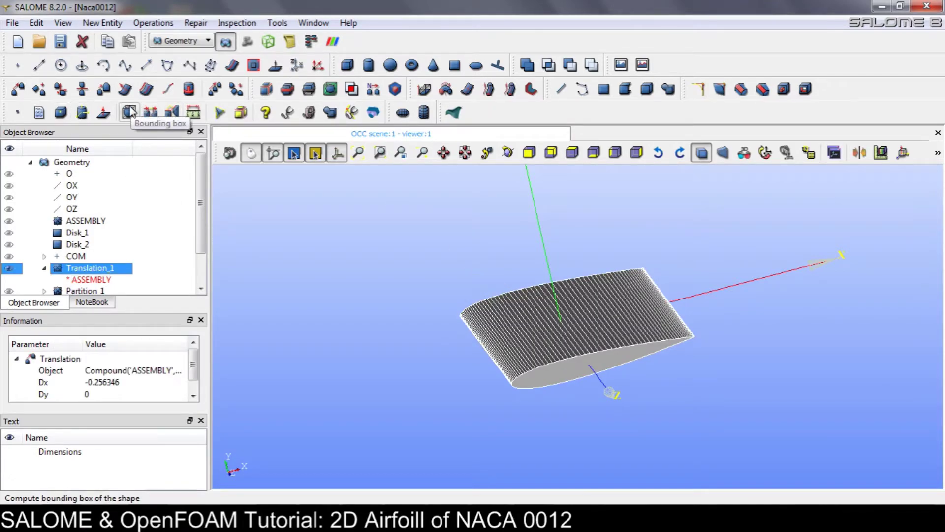
{"action": "left_click", "coordinate": [130, 112]}
{"action": "left_click_drag", "start_coordinate": [481, 129], "coordinate": [778, 132]}
{"action": "left_click_drag", "start_coordinate": [709, 290], "coordinate": [674, 291]}
{"action": "left_click_drag", "start_coordinate": [867, 295], "coordinate": [764, 297]}
{"action": "right_click_drag", "start_coordinate": [532, 422], "coordinate": [469, 404], "text": "ctrl"}
{"action": "scroll", "coordinate": [474, 389], "scroll_direction": "up", "scroll_amount": 5}
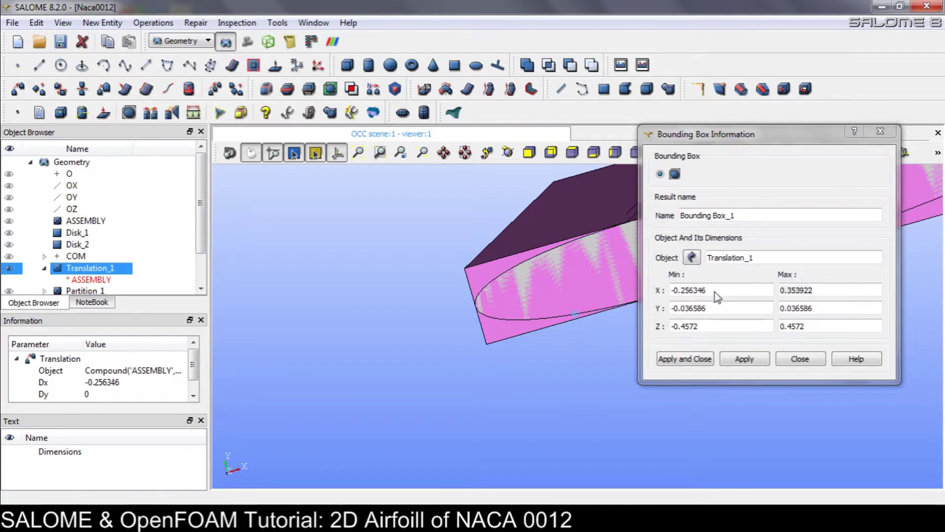
- Compare the bounding box's minimum X value with the airfoil's leading edge, and switch back to ParaView
{"action": "left_click_drag", "start_coordinate": [715, 291], "coordinate": [674, 292]}
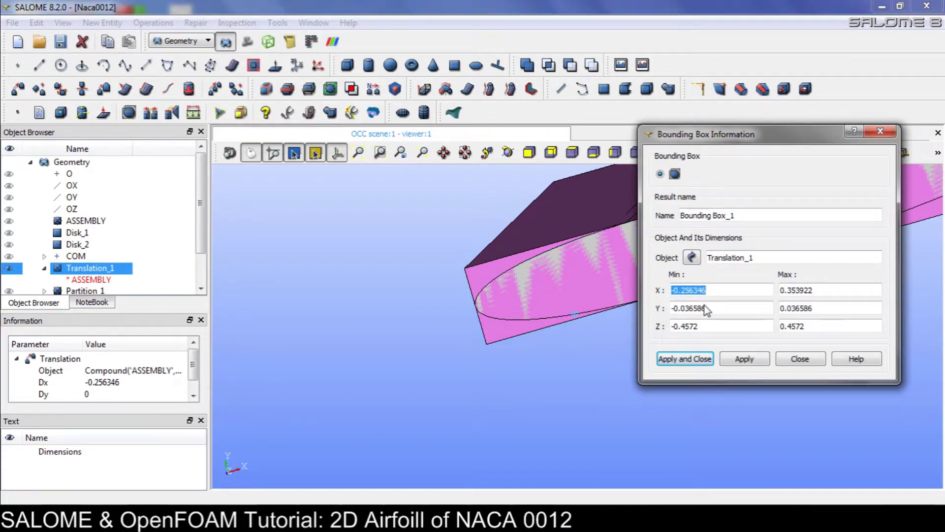
{"action": "scroll", "coordinate": [568, 363], "scroll_direction": "down", "scroll_amount": 4}
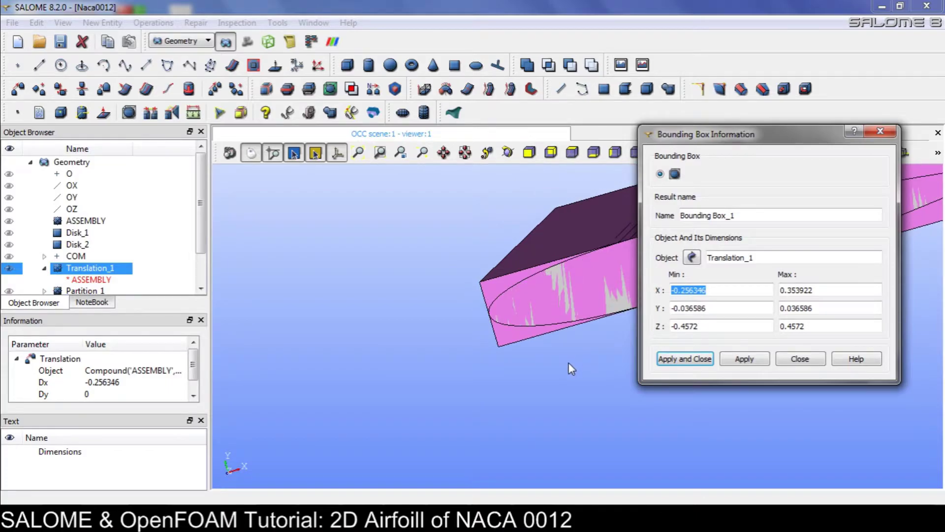
{"action": "middle_click_drag", "start_coordinate": [626, 380], "coordinate": [456, 373], "text": "ctrl"}
{"action": "mouse_move", "coordinate": [455, 383]}
{"action": "right_mouse_down", "text": "ctrl"}
{"action": "mouse_move", "coordinate": [507, 367]}
{"action": "mouse_move", "coordinate": [420, 372]}
{"action": "mouse_move", "coordinate": [446, 389]}
{"action": "right_mouse_up", "text": "ctrl"}
{"action": "left_click", "coordinate": [714, 294]}
{"action": "double_click", "coordinate": [714, 294]}
{"action": "left_click", "coordinate": [733, 295]}
{"action": "left_click_drag", "start_coordinate": [713, 293], "coordinate": [640, 293]}
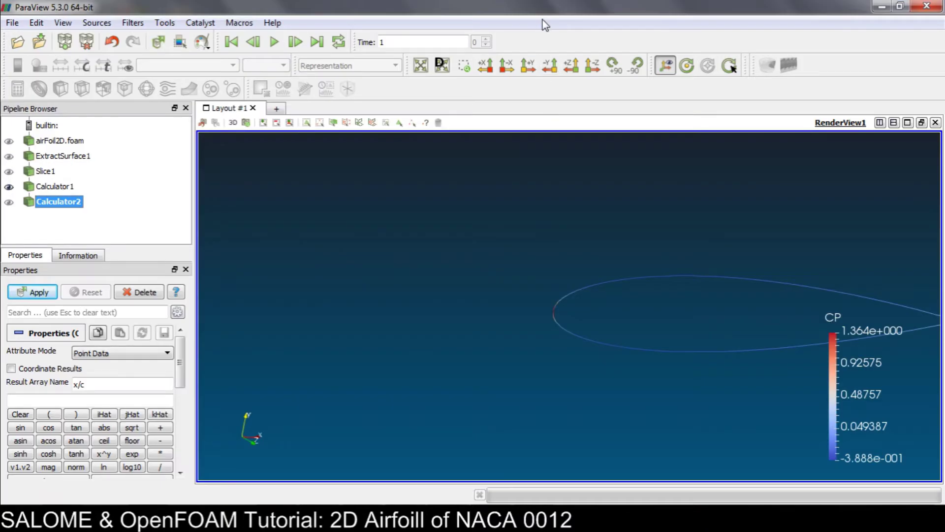
- Restore the ParaView window beside SALOME and start the Calculator2 formula with (coordsX+)
{"action": "double_click", "coordinate": [544, 7]}
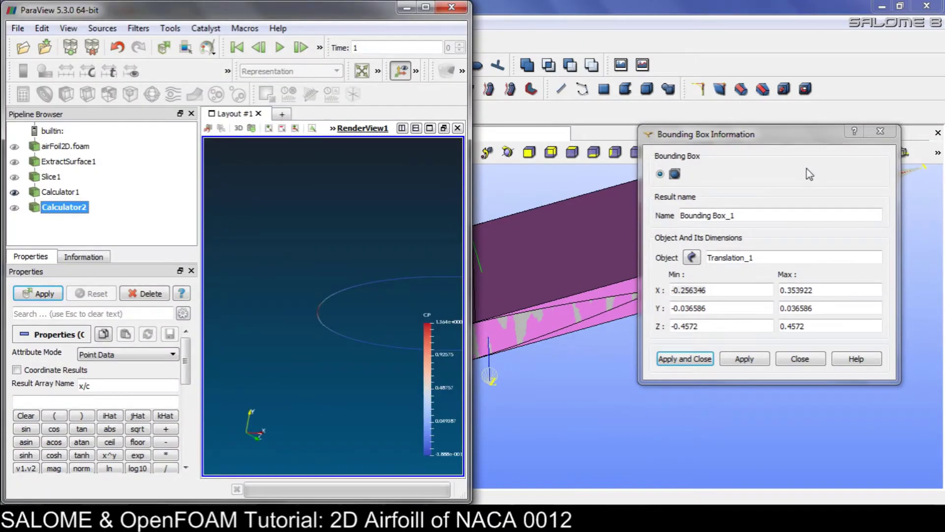
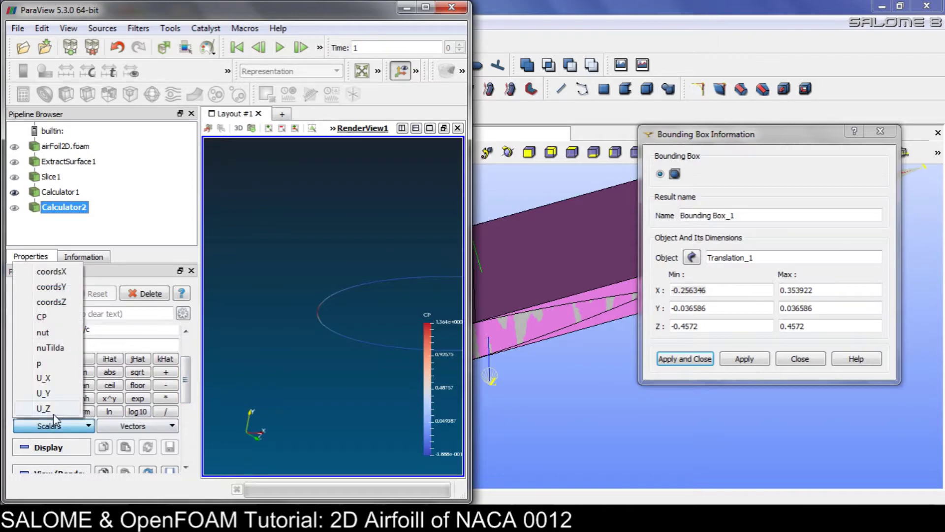
{"action": "left_click", "coordinate": [49, 272]}
{"action": "left_click", "coordinate": [53, 346]}
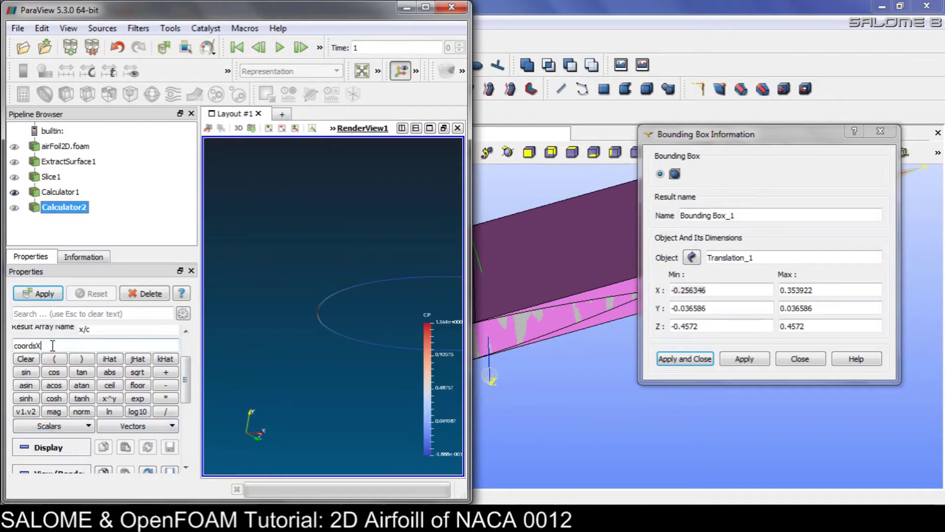
{"action": "key", "text": "Home"}
{"action": "type", "text": "("}
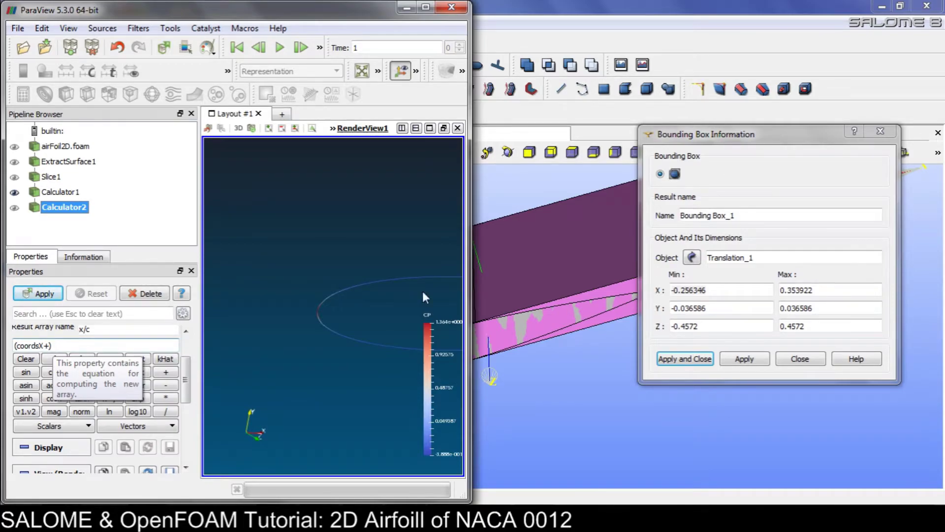
- Copy the magnitude of the bounding box's minimum X from SALOME into the formula, making it (coordsX+0.256346)/
{"action": "left_click", "coordinate": [714, 292]}
{"action": "mouse_move", "coordinate": [682, 290]}
{"action": "left_mouse_down"}
{"action": "mouse_move", "coordinate": [693, 292]}
{"action": "mouse_move", "coordinate": [678, 295]}
{"action": "left_mouse_up"}
{"action": "key", "text": "ctrl+c"}
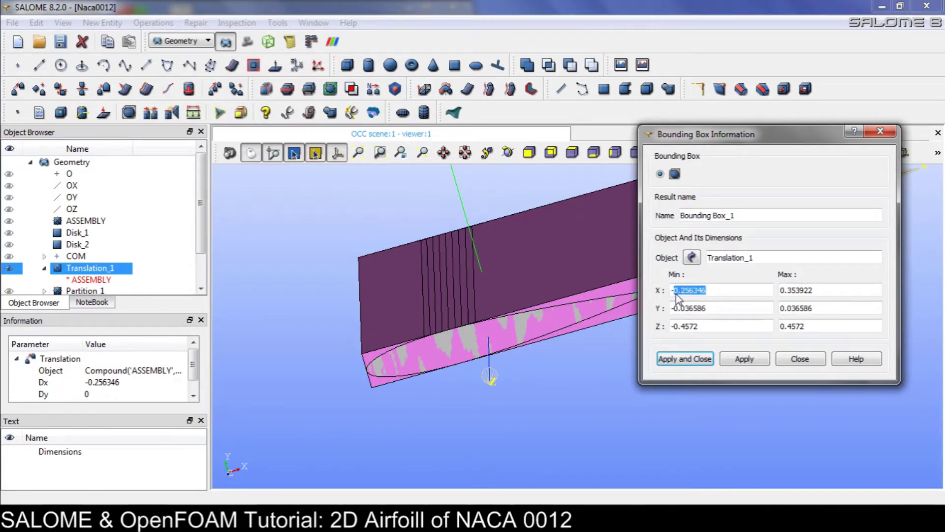
{"action": "key", "text": "alt+Tab"}
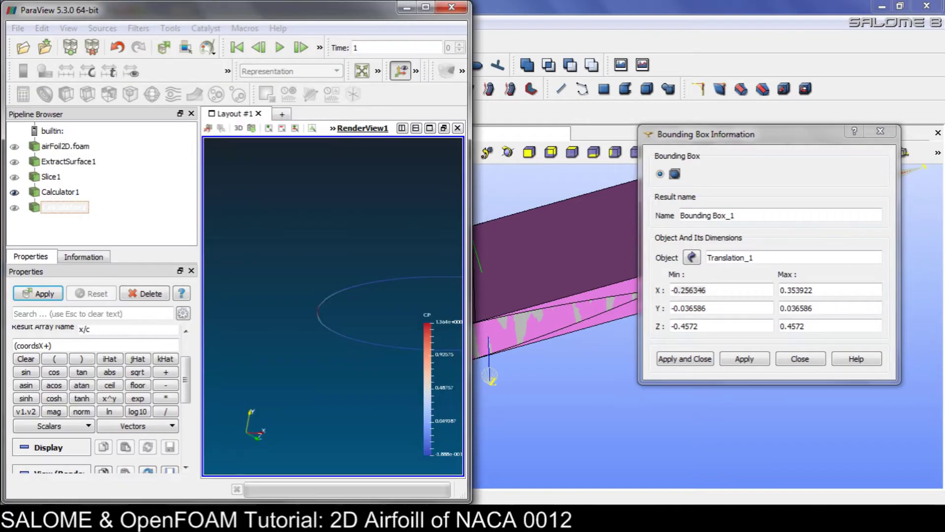
{"action": "key", "text": "ctrl+v"}
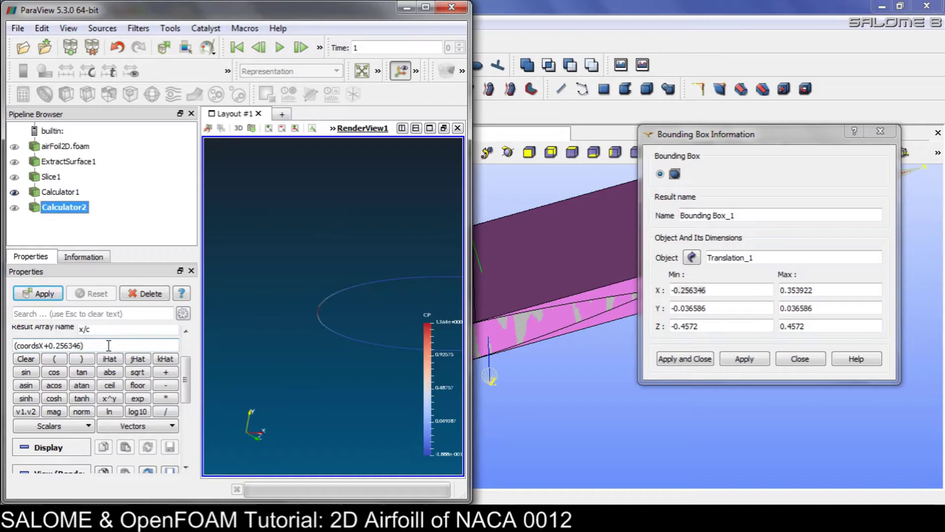
{"action": "left_click_drag", "start_coordinate": [49, 346], "coordinate": [44, 346]}
{"action": "type", "text": "+"}
{"action": "left_click", "coordinate": [97, 345]}
- Reselect the Translation_1 airfoil for the bounding box in SALOME and examine its minimum and maximum X extents
{"action": "left_click", "coordinate": [540, 341]}
{"action": "right_click_drag", "start_coordinate": [516, 408], "coordinate": [533, 385], "text": "ctrl"}
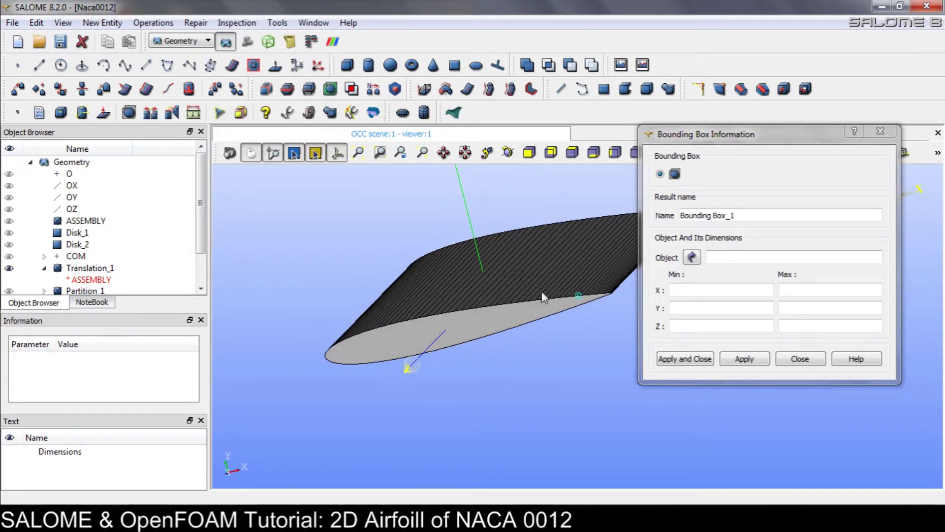
{"action": "left_click", "coordinate": [477, 323]}
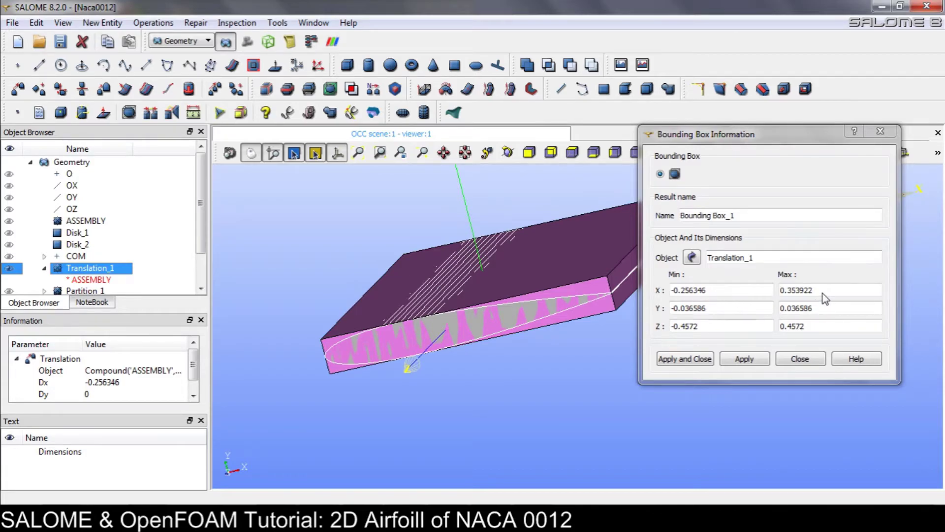
{"action": "left_click_drag", "start_coordinate": [819, 292], "coordinate": [763, 296]}
{"action": "double_click", "coordinate": [720, 290]}
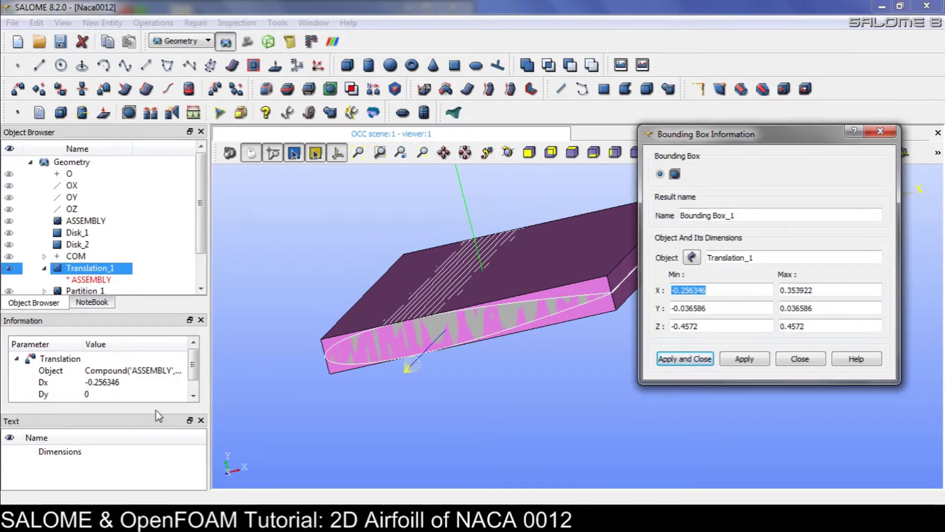
- Find and launch the Windows Calculator
{"action": "left_click", "coordinate": [12, 520]}
{"action": "type", "text": "c"}
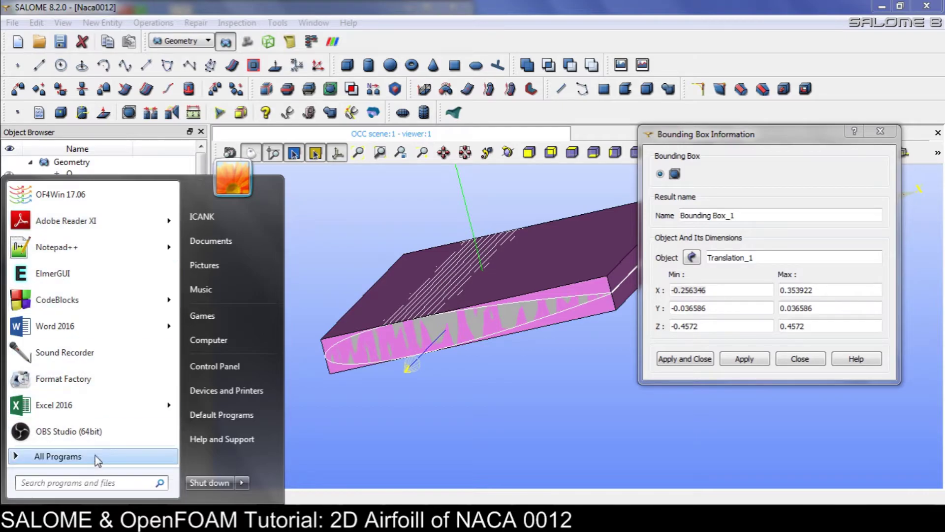
{"action": "type", "text": "alcu"}
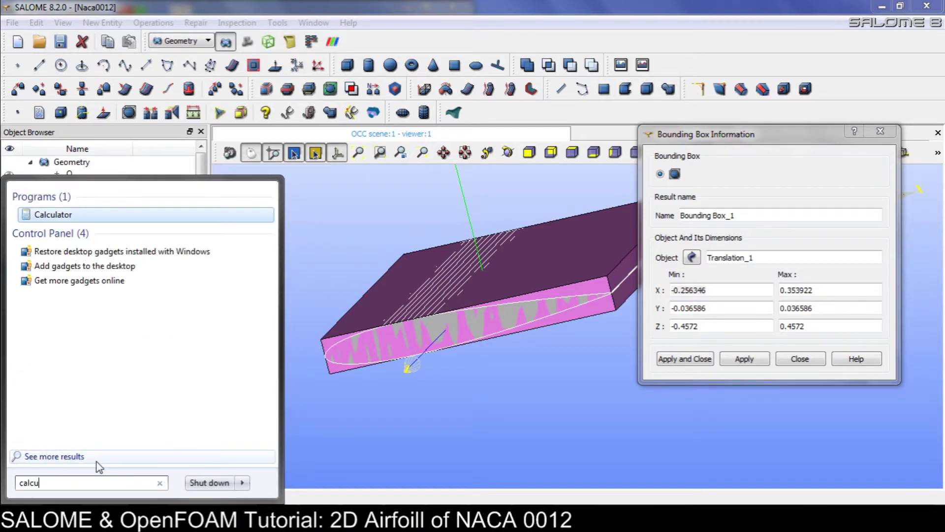
{"action": "left_click", "coordinate": [74, 215]}
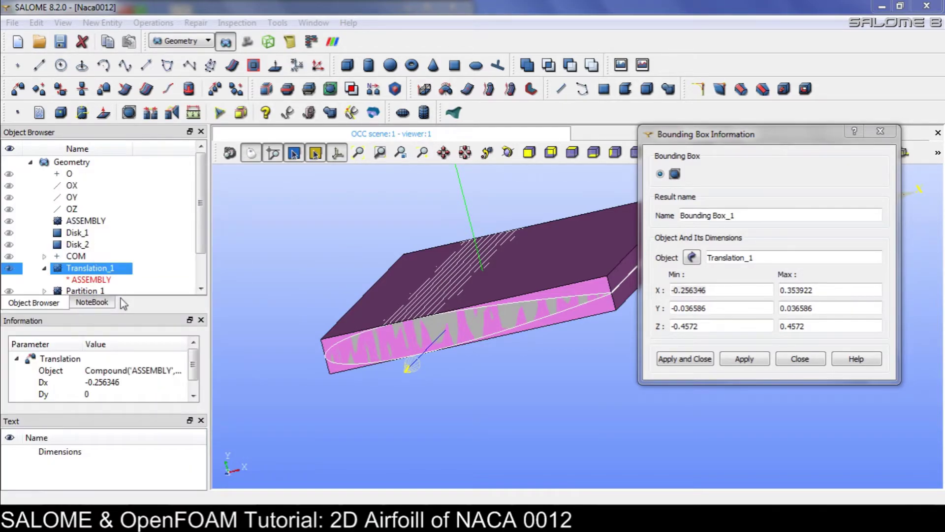
- Compute the chord length in the Windows Calculator by subtracting the maximum X 0.353922 from the minimum X -0.256346
{"action": "left_click", "coordinate": [730, 291]}
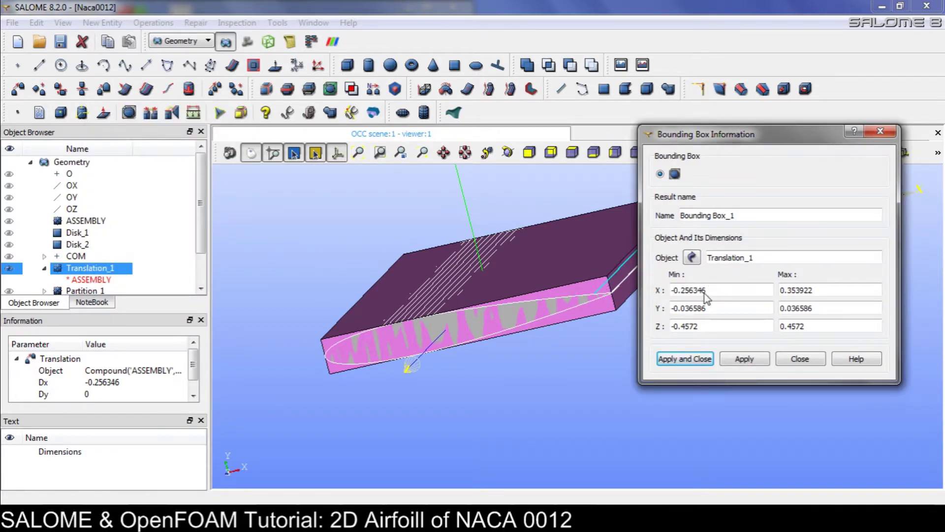
{"action": "left_click_drag", "start_coordinate": [710, 292], "coordinate": [644, 292]}
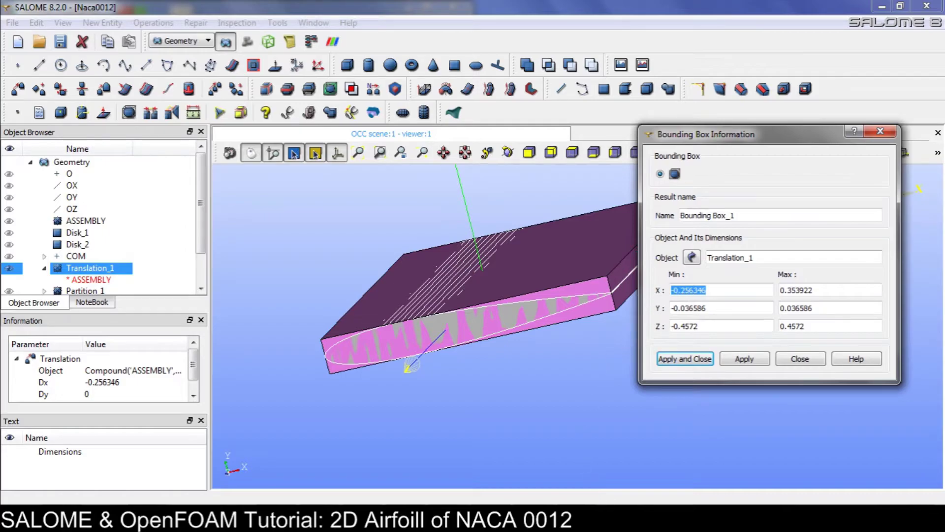
{"action": "key", "text": "ctrl+c"}
{"action": "left_click", "coordinate": [545, 485]}
{"action": "key", "text": "ctrl+v"}
{"action": "left_click", "coordinate": [195, 271]}
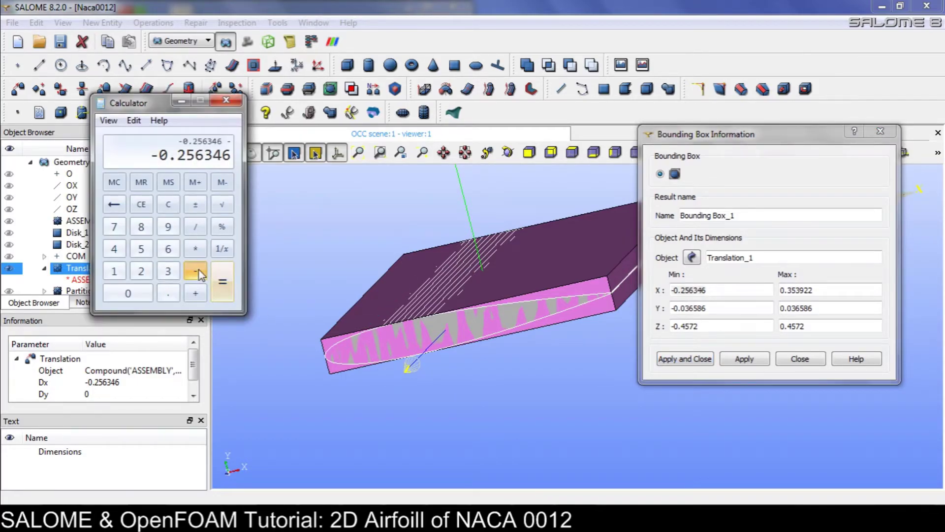
{"action": "left_click", "coordinate": [829, 294]}
{"action": "left_click_drag", "start_coordinate": [830, 294], "coordinate": [739, 290]}
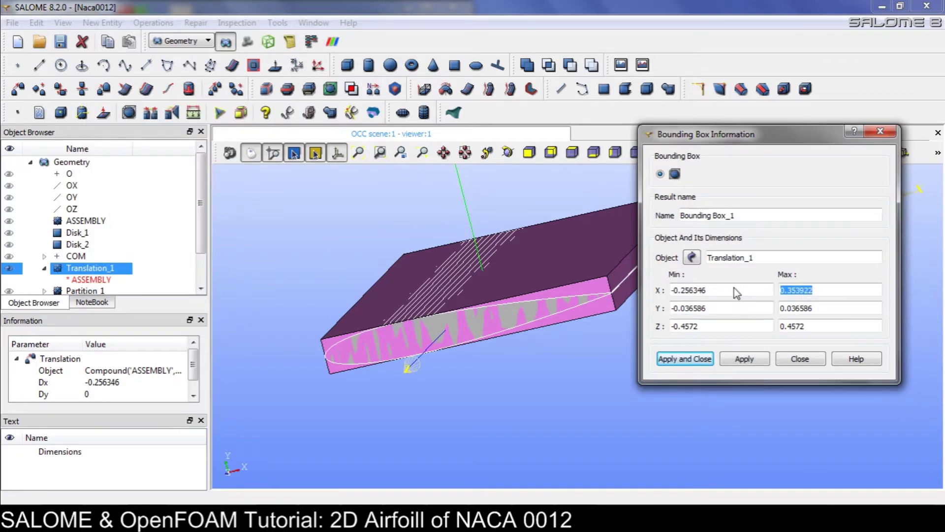
{"action": "key", "text": "alt+Tab"}
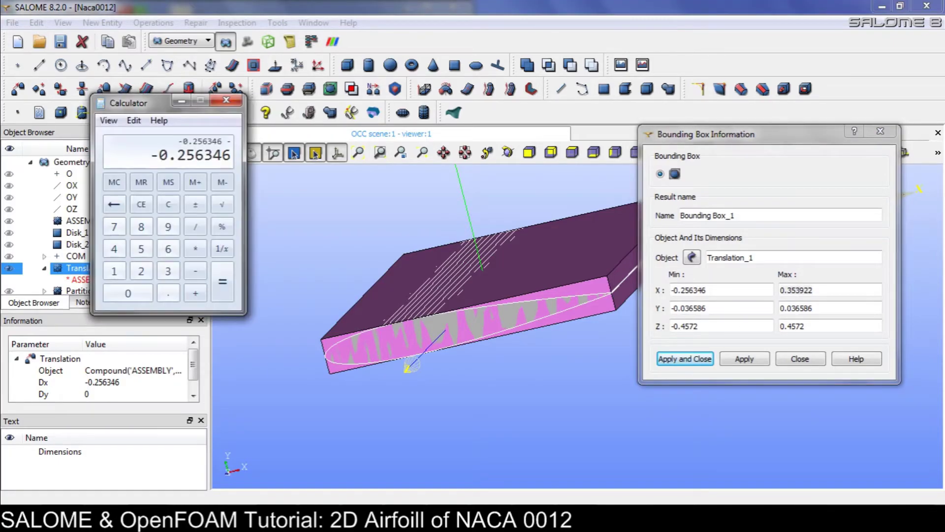
{"action": "key", "text": "ctrl+v"}
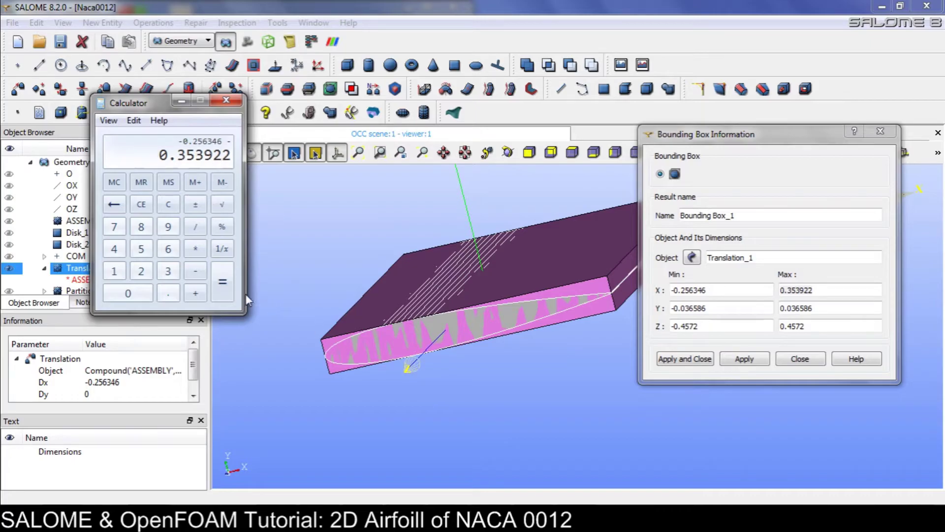
{"action": "left_click", "coordinate": [230, 290]}
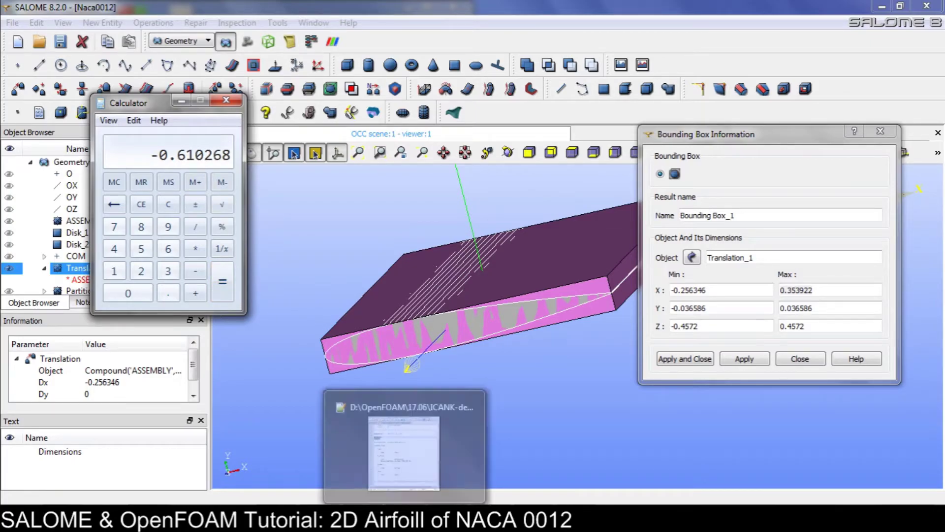
- Return to ParaView, complete the x/c formula as (coordsX+0.256346)/0.610268, and apply Calculator2
{"action": "left_click_drag", "start_coordinate": [138, 102], "coordinate": [789, 138]}
{"action": "left_click", "coordinate": [456, 503]}
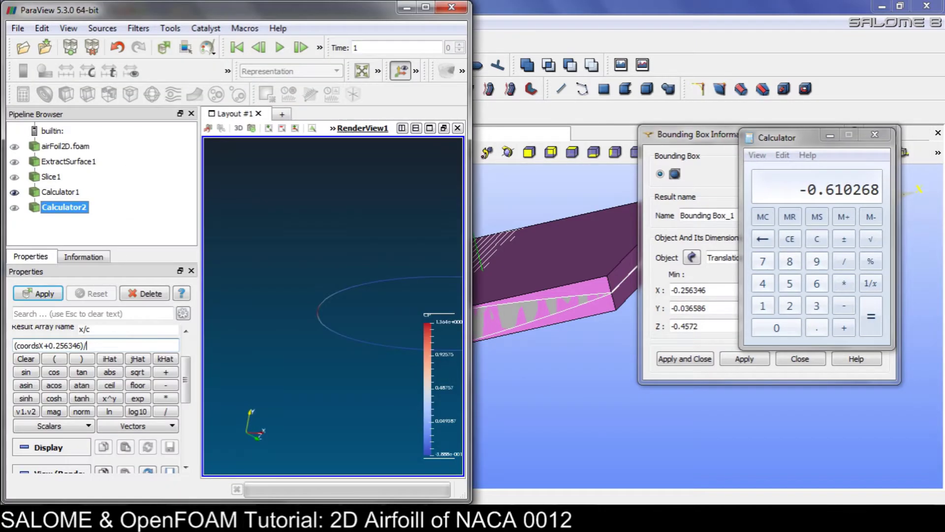
{"action": "left_click", "coordinate": [116, 344]}
{"action": "type", "text": "0.610268"}
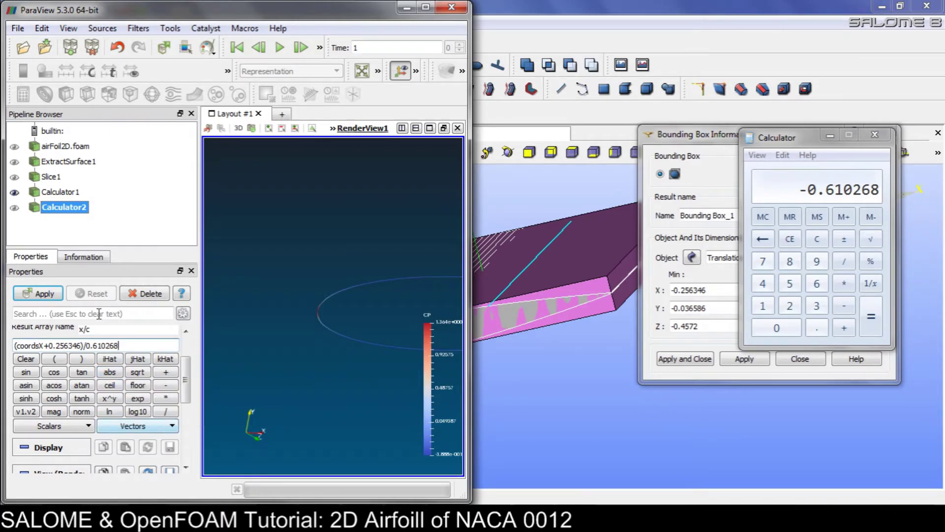
{"action": "left_click", "coordinate": [40, 295]}
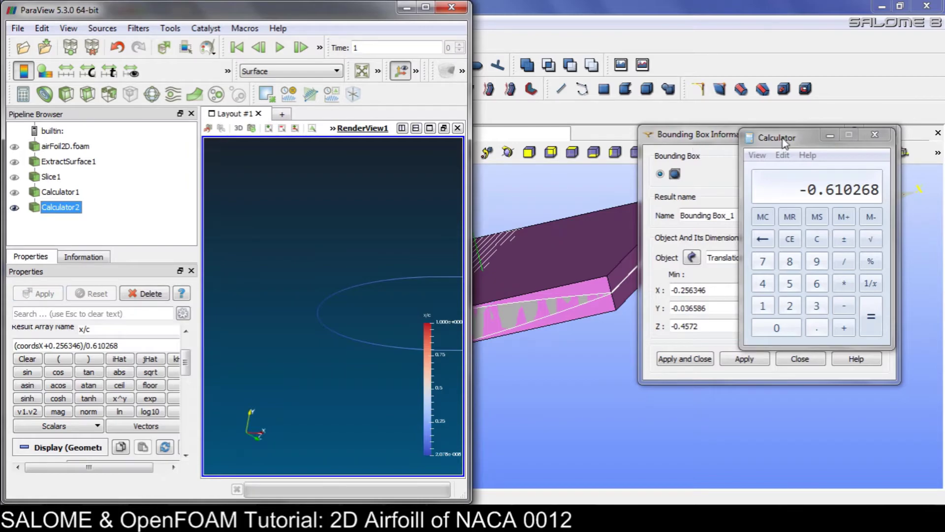
- Maximize ParaView with the whole airfoil in view and add a SpreadSheet View side by side with the render view
{"action": "left_click", "coordinate": [425, 7]}
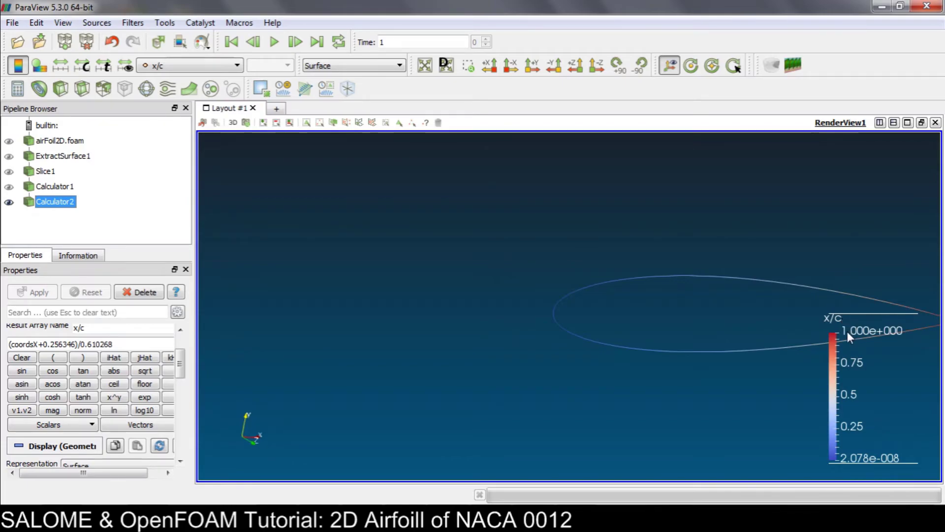
{"action": "middle_click_drag", "start_coordinate": [713, 315], "coordinate": [549, 281]}
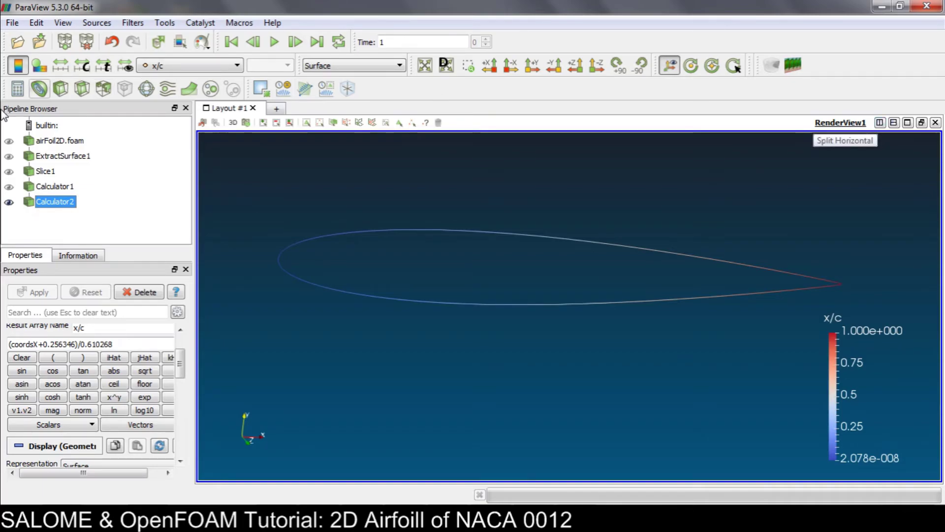
{"action": "left_click", "coordinate": [880, 123]}
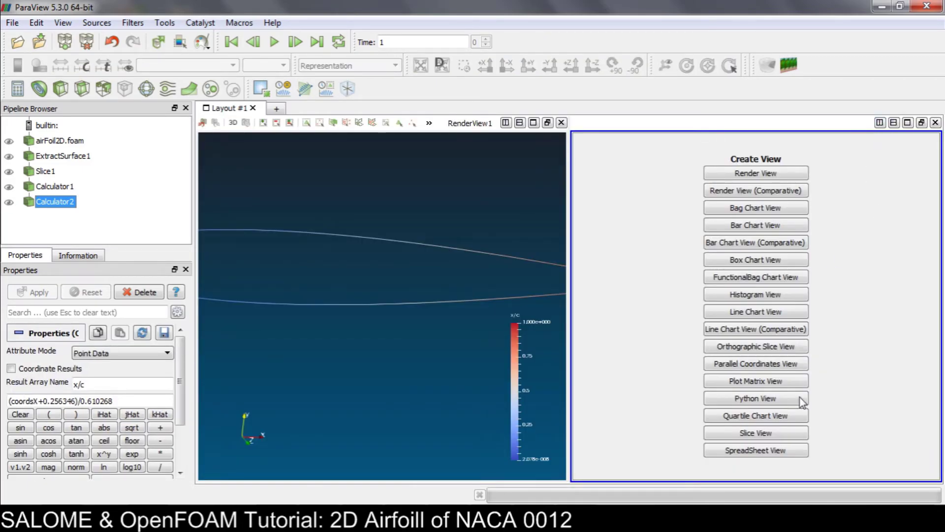
{"action": "left_click", "coordinate": [783, 455]}
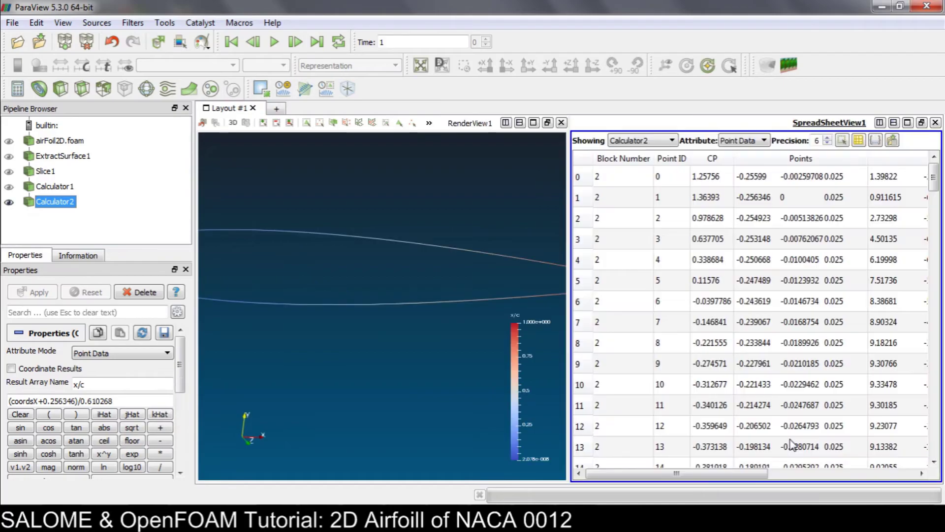
- Sort the Calculator2 point data by CP, and re-sort it by x/c in ascending order
{"action": "left_click", "coordinate": [712, 158]}
{"action": "left_click", "coordinate": [710, 159]}
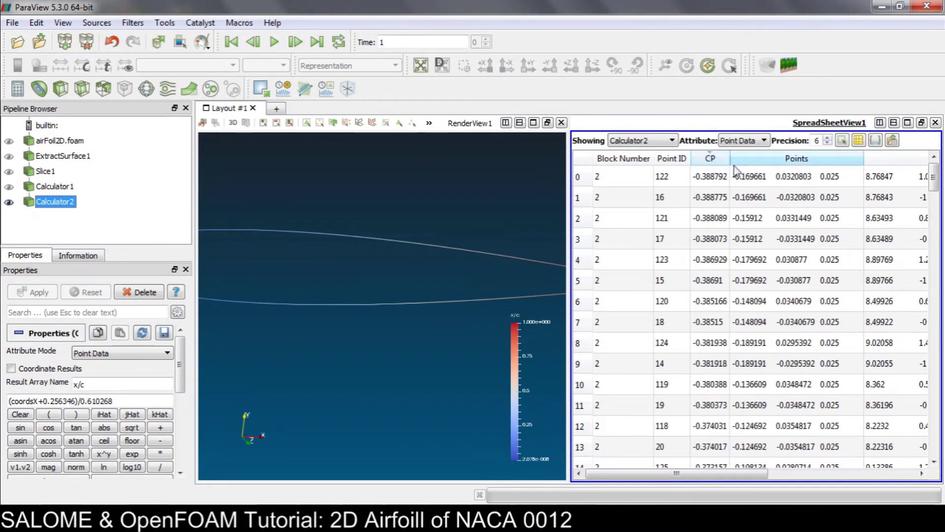
{"action": "left_click_drag", "start_coordinate": [677, 474], "coordinate": [829, 475]}
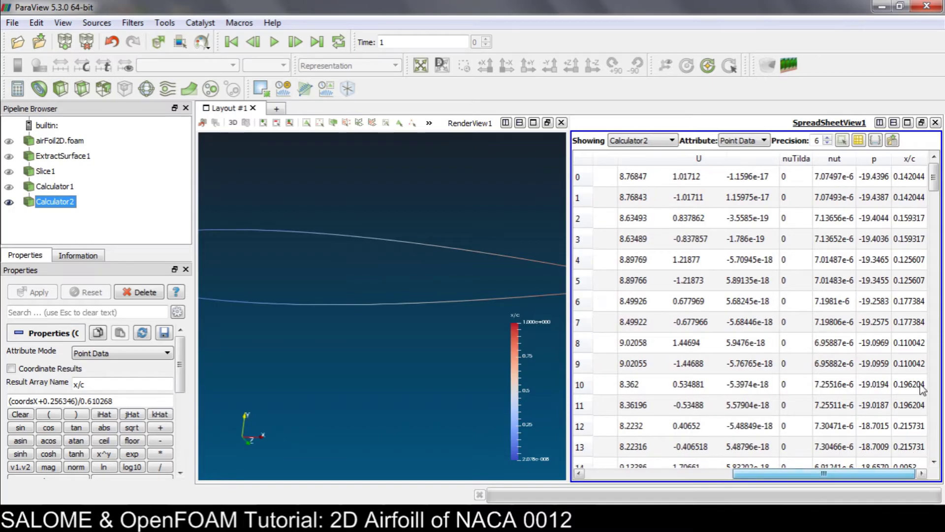
{"action": "left_click", "coordinate": [909, 159]}
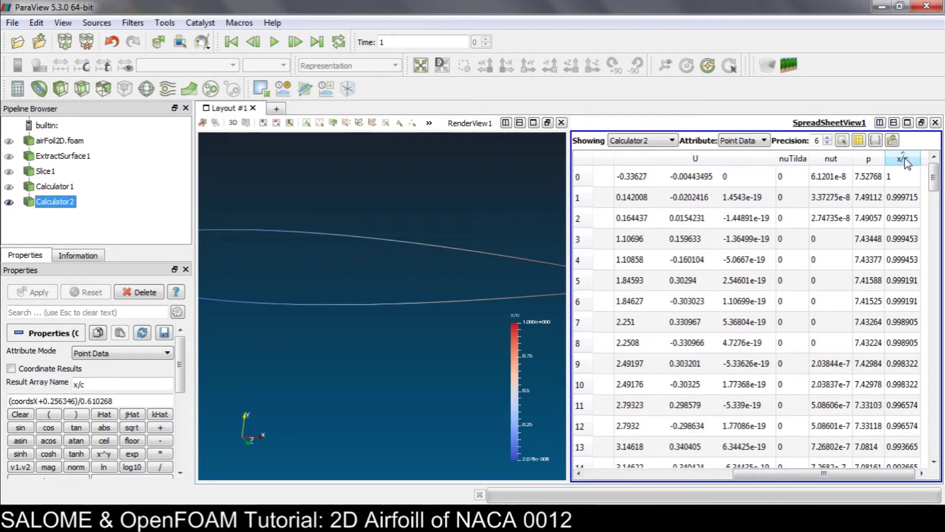
{"action": "left_click", "coordinate": [909, 159]}
{"action": "mouse_move", "coordinate": [838, 476]}
{"action": "left_mouse_down"}
{"action": "mouse_move", "coordinate": [619, 465]}
{"action": "mouse_move", "coordinate": [837, 474]}
{"action": "left_mouse_up"}
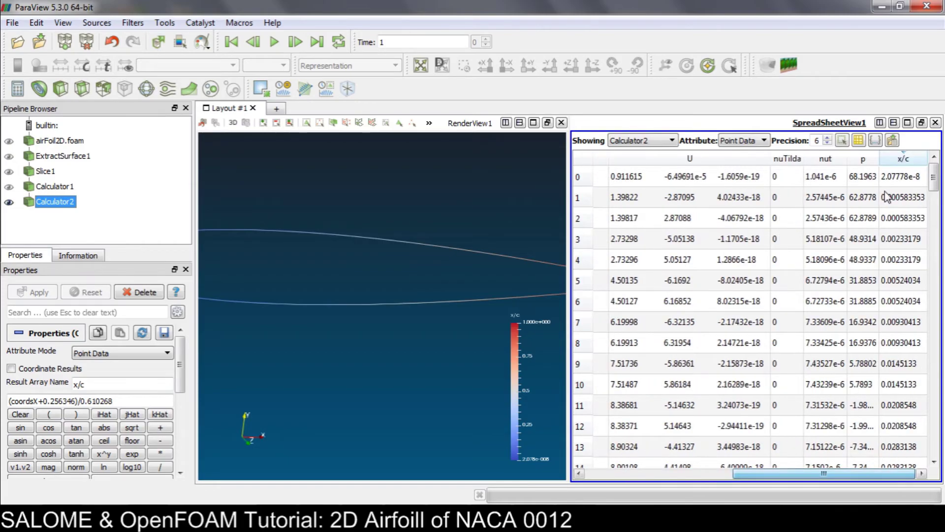
- Export the spreadsheet as a CSV file named CPData in the airFoil2D folder, and switch to the file explorer
{"action": "left_click", "coordinate": [893, 141]}
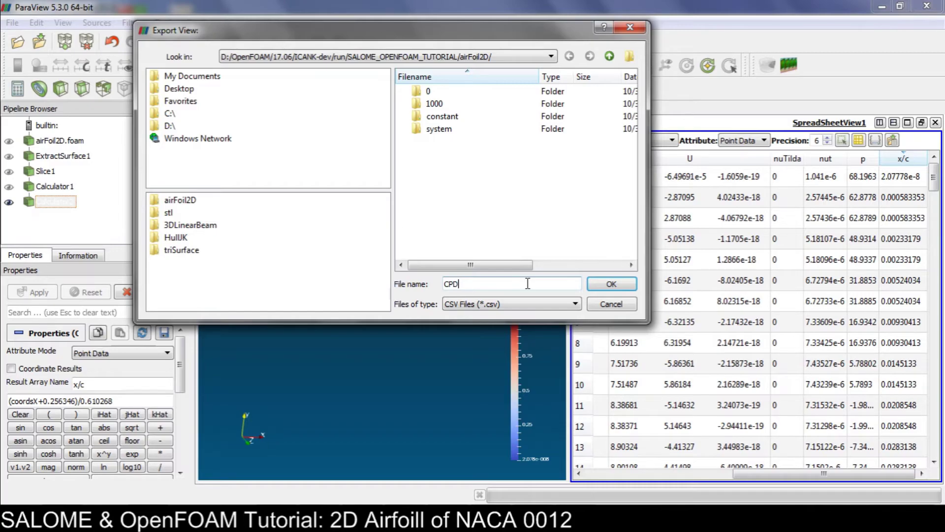
{"action": "left_click", "coordinate": [600, 284]}
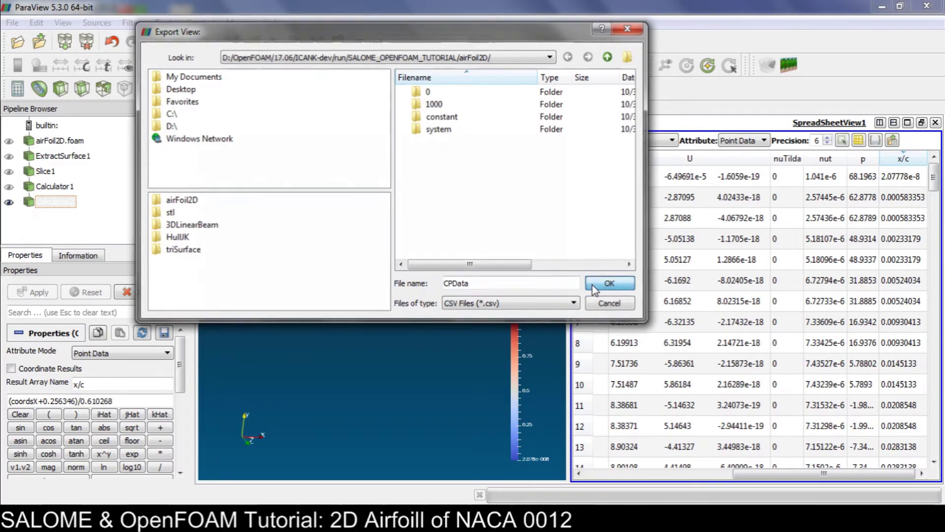
{"action": "left_click", "coordinate": [457, 276]}
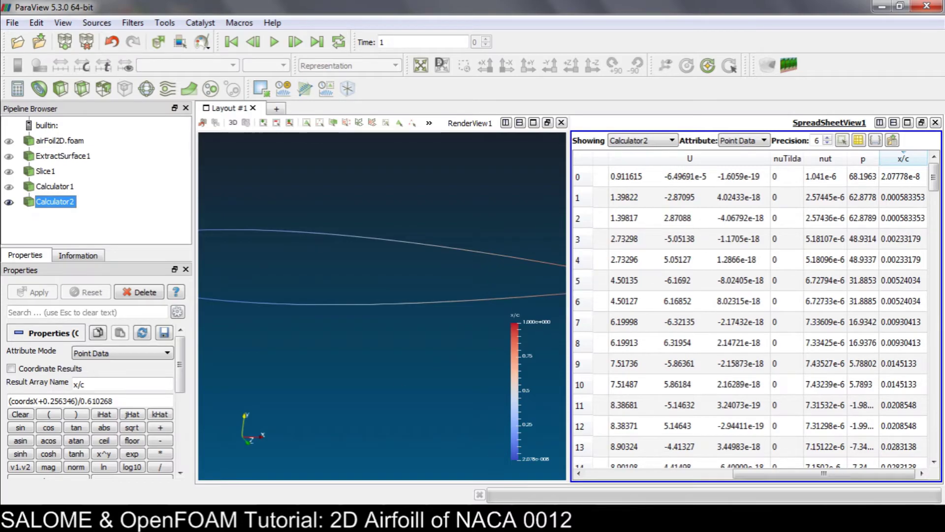
{"action": "key", "text": "alt+Tab"}
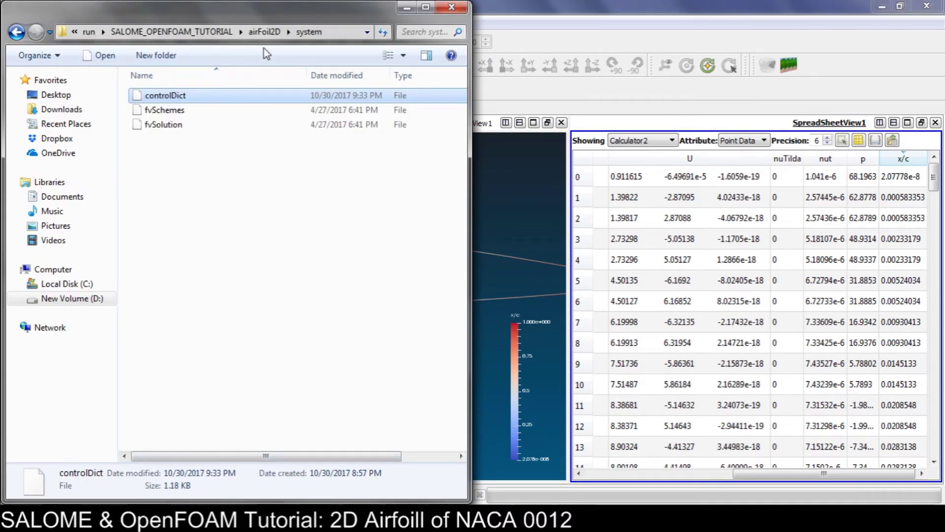
- Open the exported CPData CSV file from the airFoil2D folder in Excel and dismiss the data-loss notice
{"action": "left_click", "coordinate": [264, 32]}
{"action": "left_click", "coordinate": [237, 216]}
{"action": "double_click", "coordinate": [245, 210]}
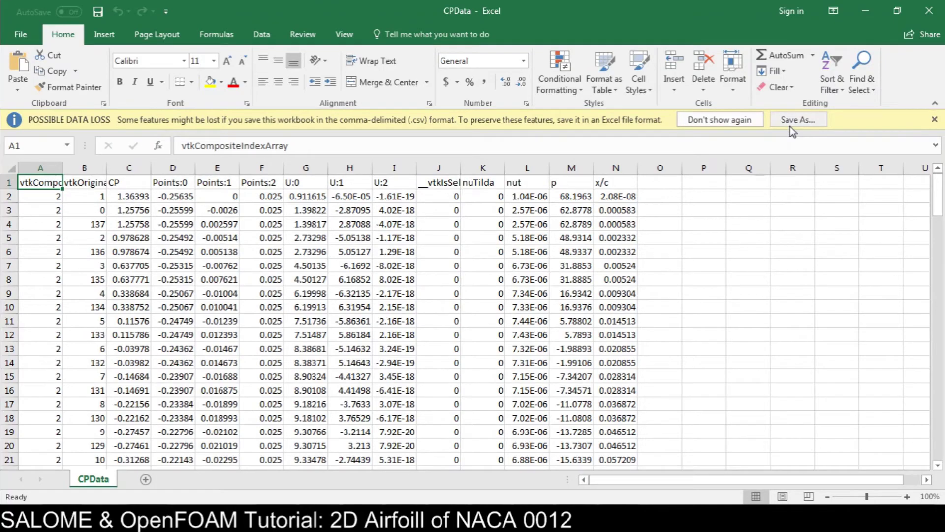
{"action": "left_click", "coordinate": [934, 120]}
{"action": "left_click", "coordinate": [582, 232]}
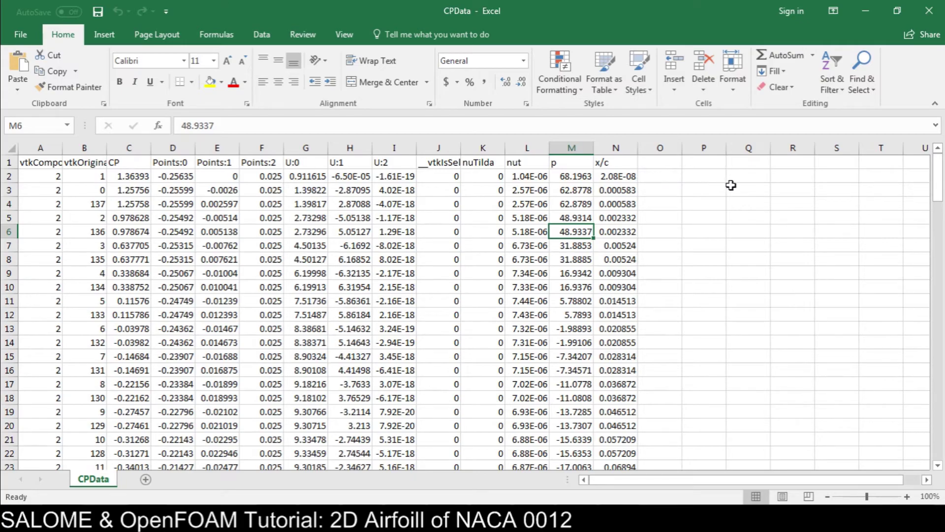
- Copy the x/c column into empty column Q
{"action": "left_click", "coordinate": [123, 148]}
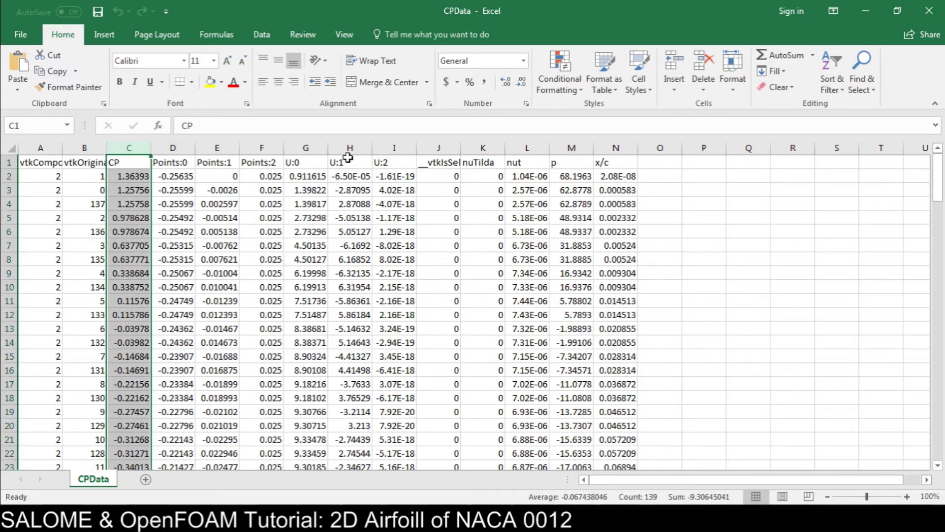
{"action": "left_click", "coordinate": [616, 146]}
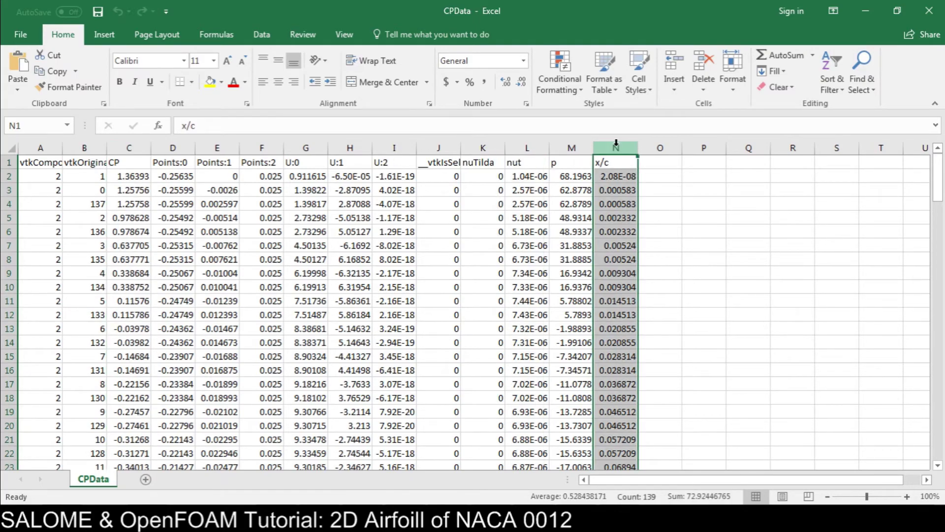
{"action": "key", "text": "ctrl+c"}
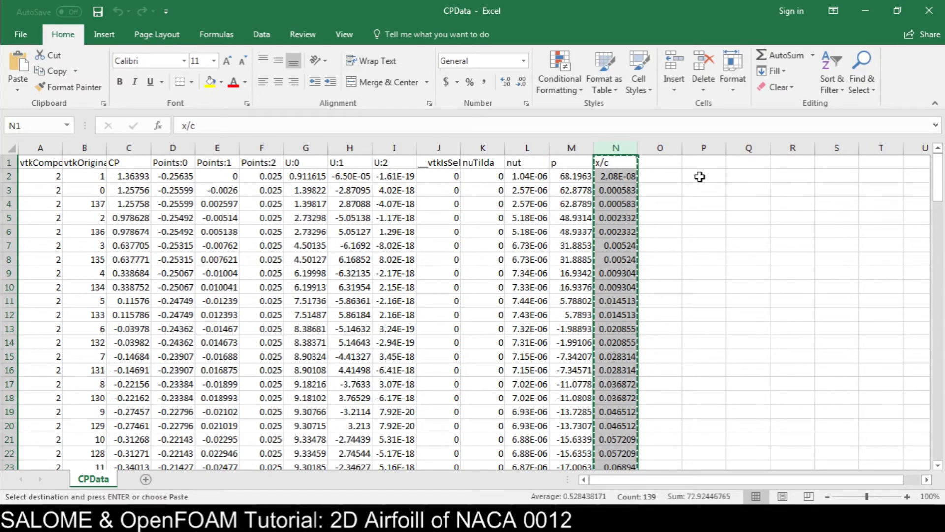
{"action": "left_click", "coordinate": [732, 146]}
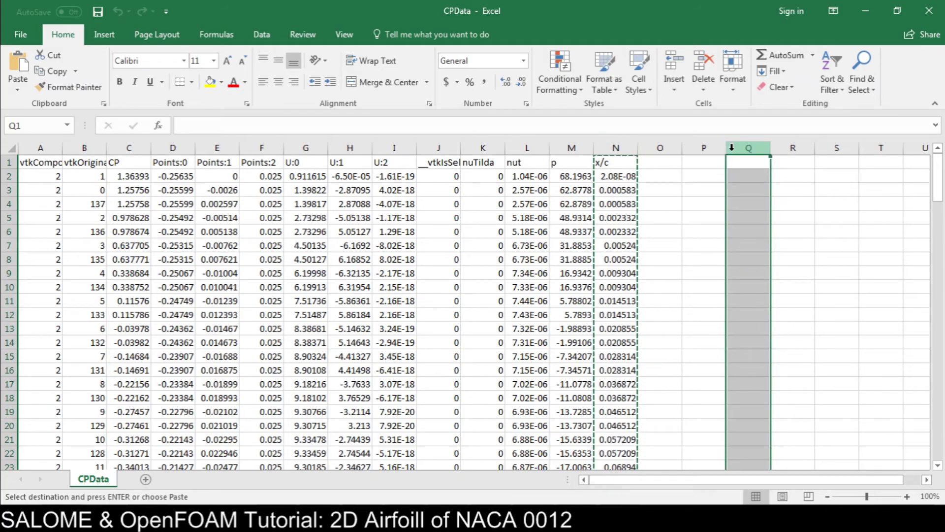
{"action": "key", "text": "ctrl+v"}
- Copy the CP column into column R, beside the copied x/c values
{"action": "left_click", "coordinate": [116, 147]}
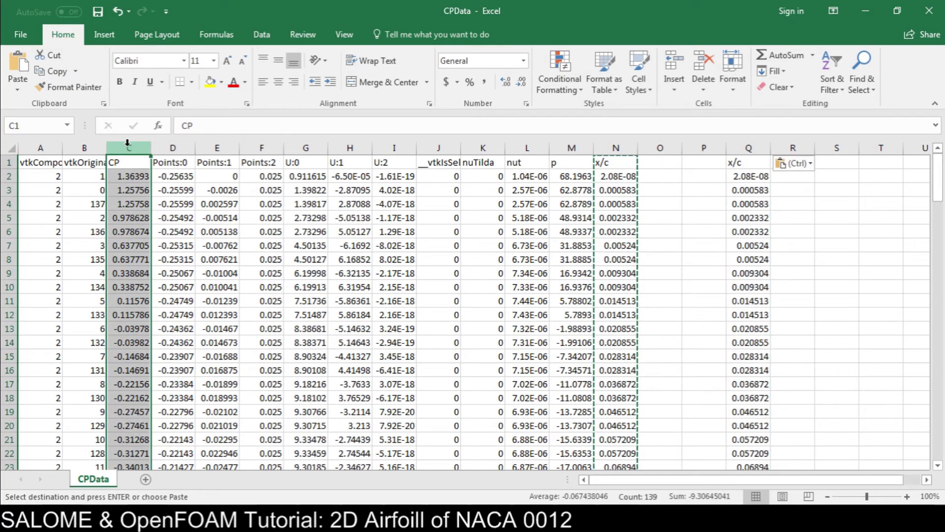
{"action": "key", "text": "ctrl+c"}
{"action": "left_click", "coordinate": [791, 147]}
{"action": "key", "text": "ctrl+v"}
{"action": "left_click", "coordinate": [806, 213]}
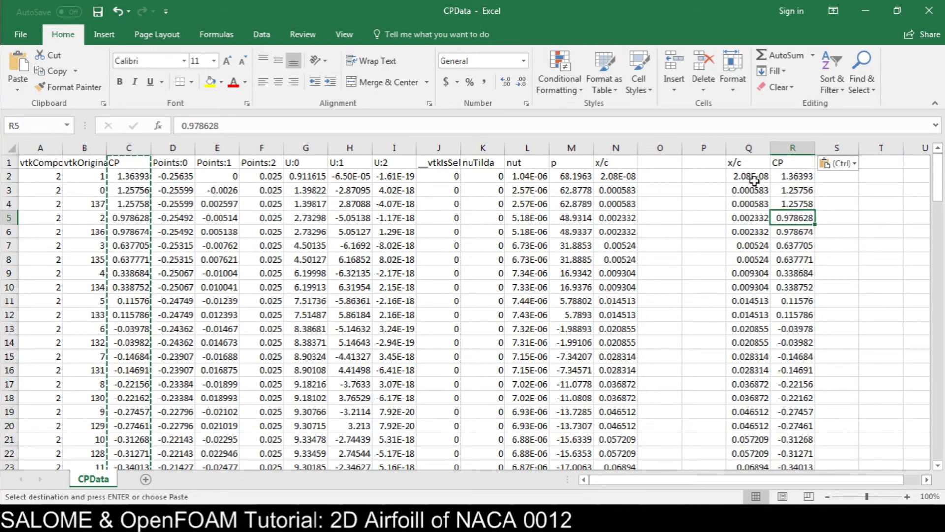
- Insert a scatter chart of CP against x/c from the data in columns Q and R, and make it slightly taller
{"action": "left_click", "coordinate": [753, 178]}
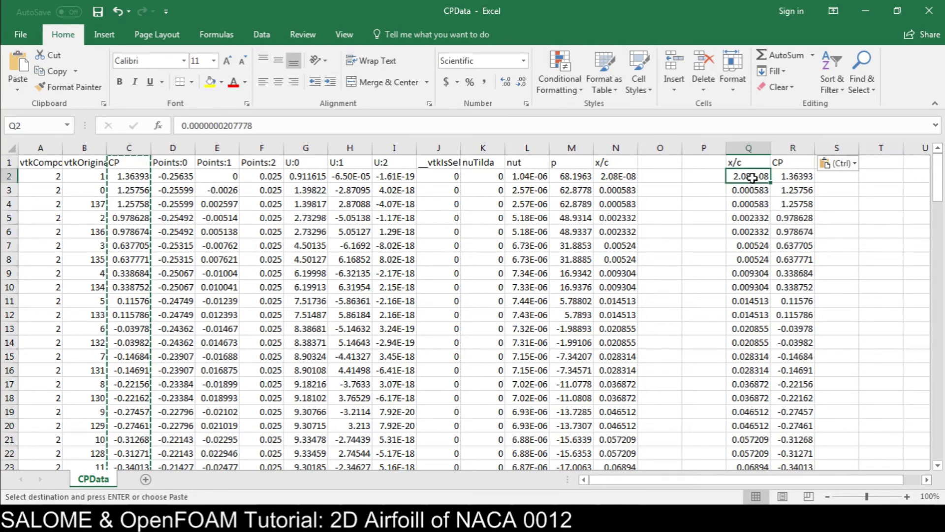
{"action": "left_click", "coordinate": [102, 35]}
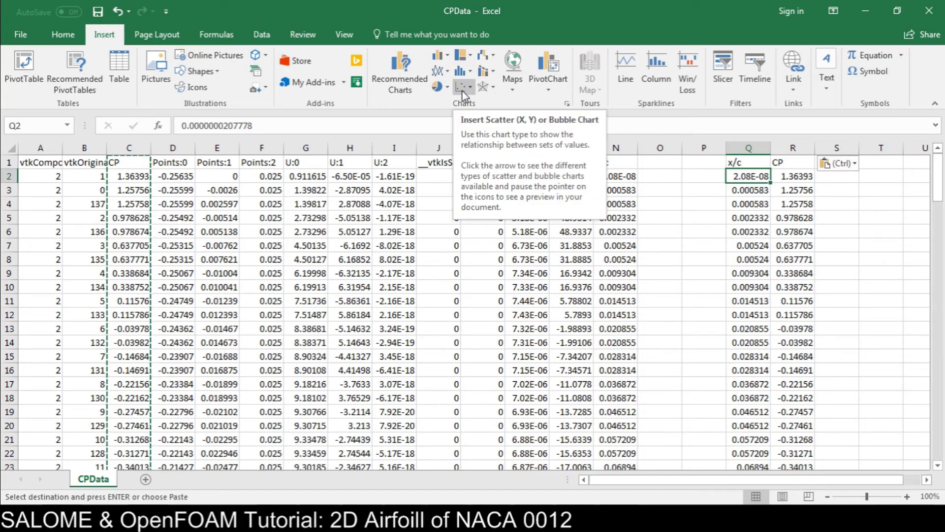
{"action": "left_click", "coordinate": [463, 89]}
{"action": "left_click", "coordinate": [474, 126]}
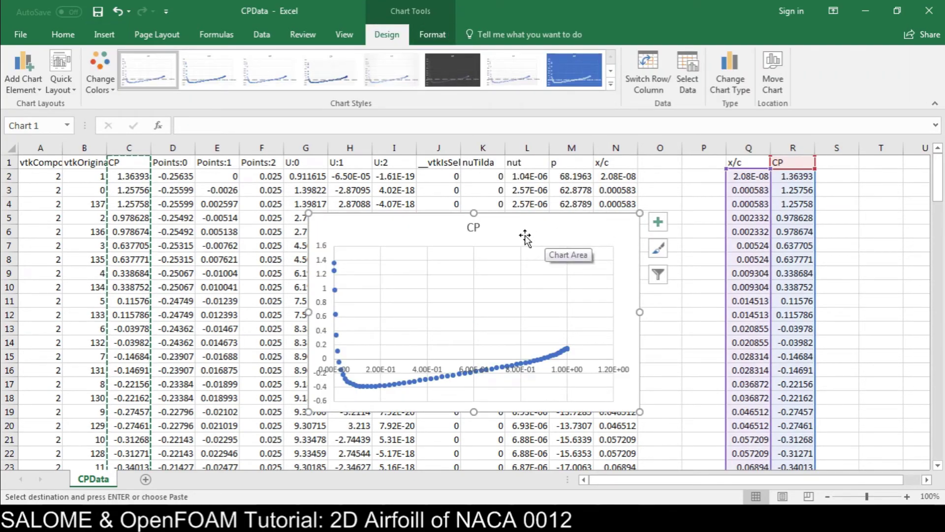
{"action": "left_click", "coordinate": [476, 437]}
{"action": "left_click_drag", "start_coordinate": [476, 437], "coordinate": [477, 438]}
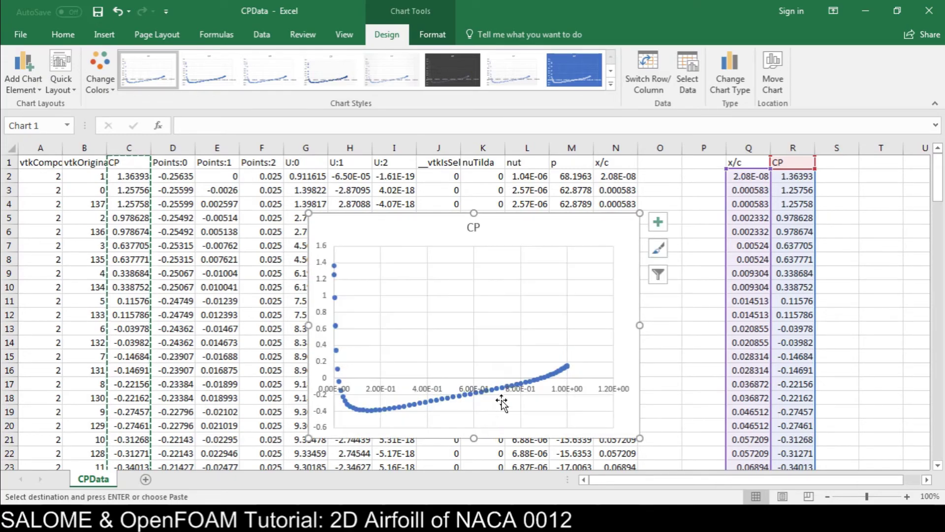
- Review the data range and series used by the CP scatter chart without changing them
{"action": "right_click", "coordinate": [562, 231]}
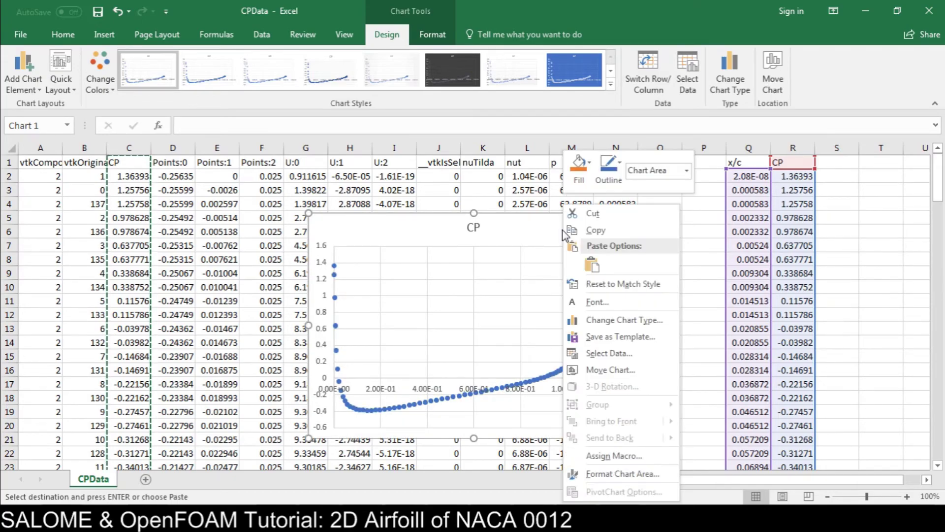
{"action": "left_click", "coordinate": [599, 354]}
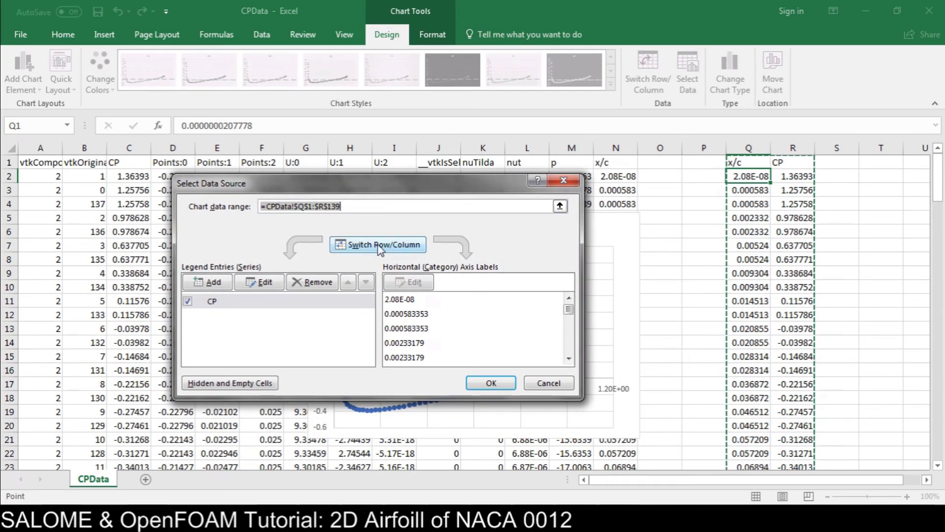
{"action": "left_click", "coordinate": [549, 386]}
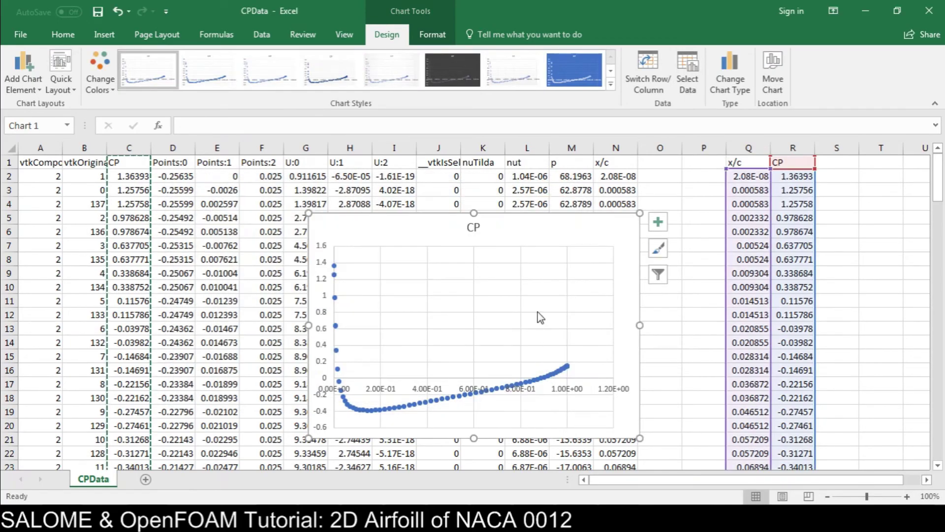
{"action": "right_click", "coordinate": [571, 226]}
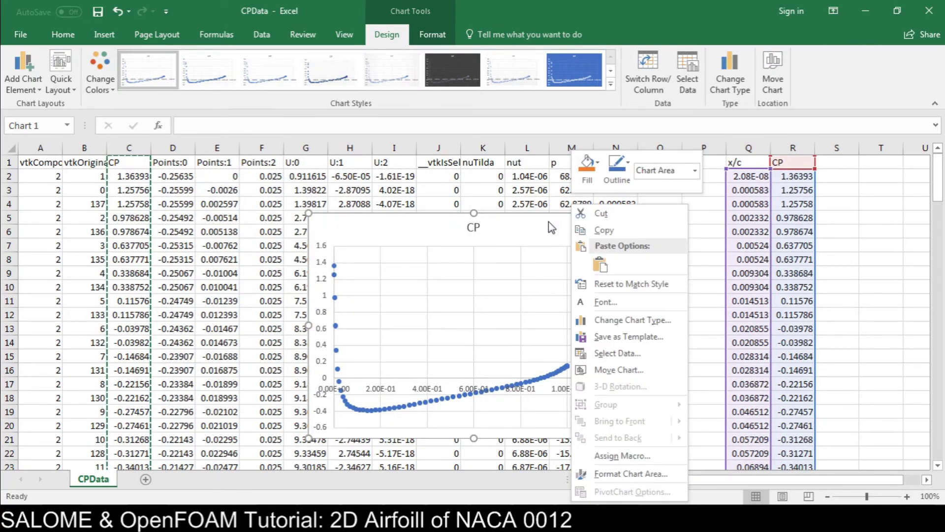
{"action": "key", "text": "Escape"}
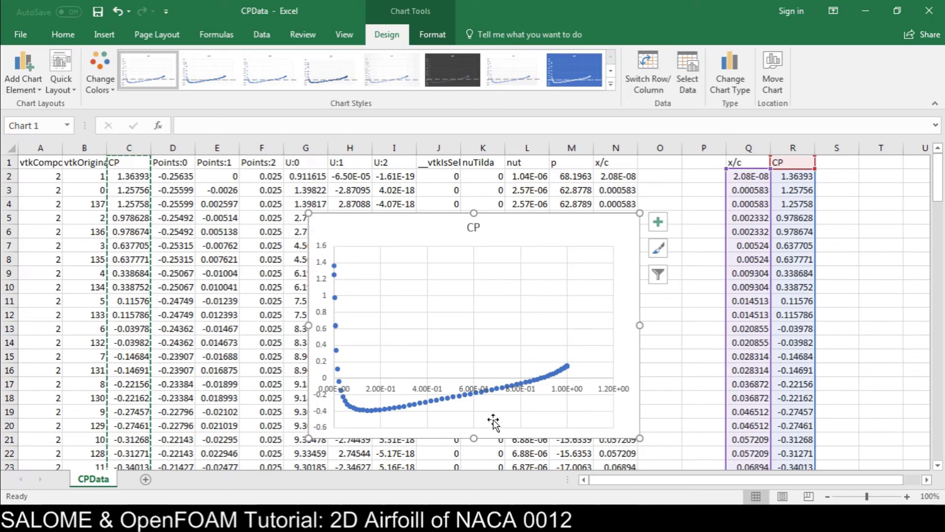
- Widen the CP chart and reposition it so that it spans roughly columns F to Q, starting near row 2
{"action": "left_click_drag", "start_coordinate": [641, 438], "coordinate": [835, 449]}
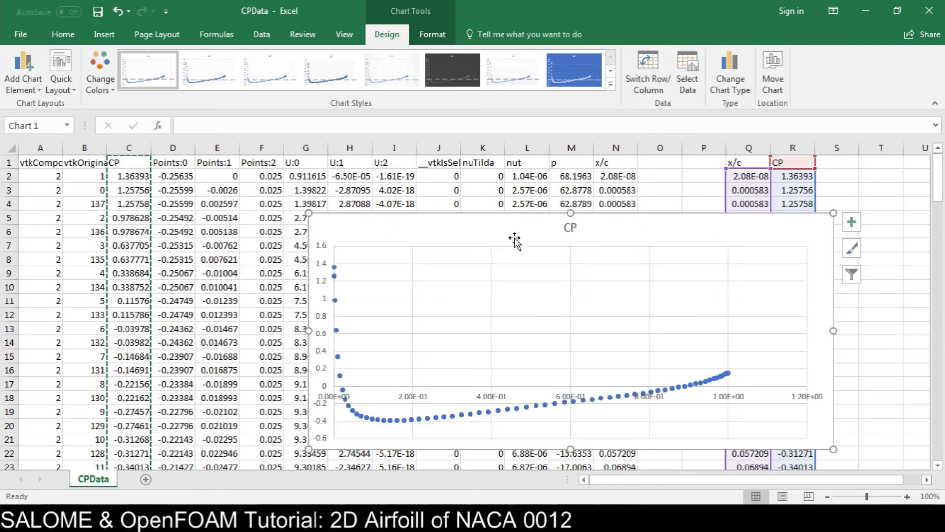
{"action": "left_click_drag", "start_coordinate": [507, 228], "coordinate": [446, 191]}
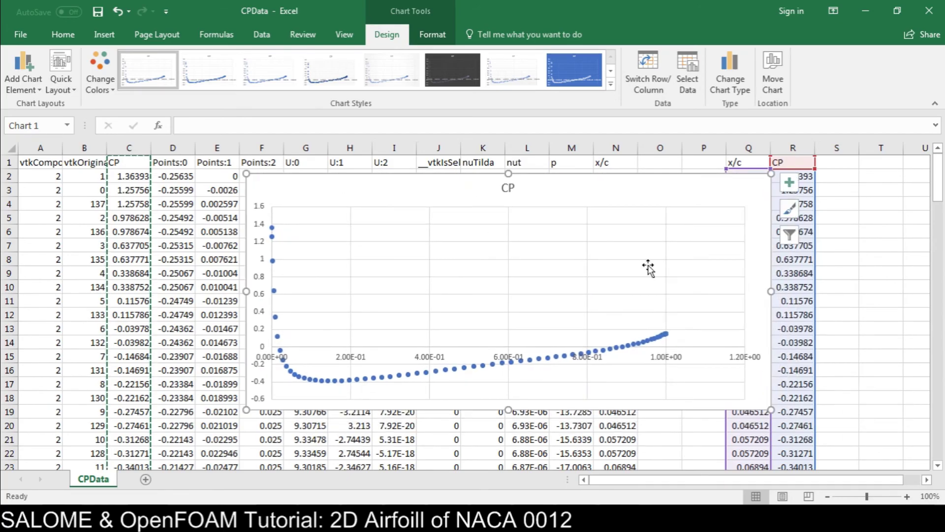